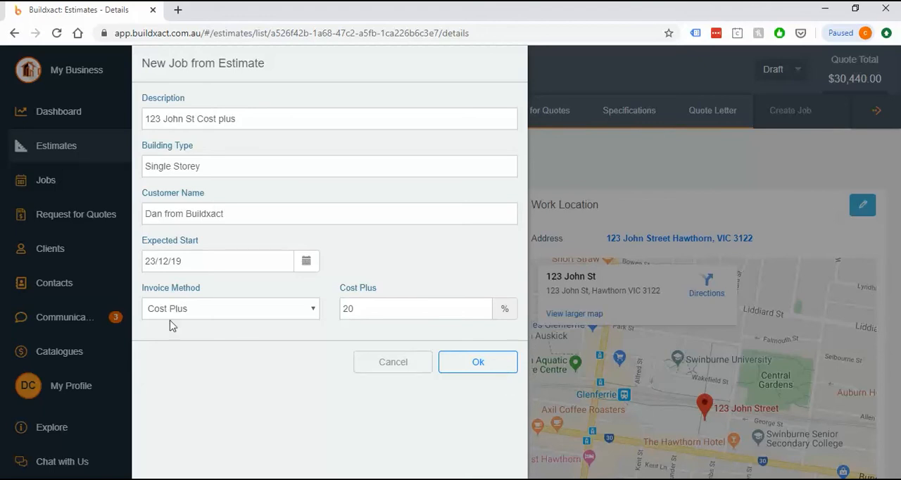
Create the 123 John St Cost plus job from its estimate and mark the estimate as accepted.
click(456, 362)
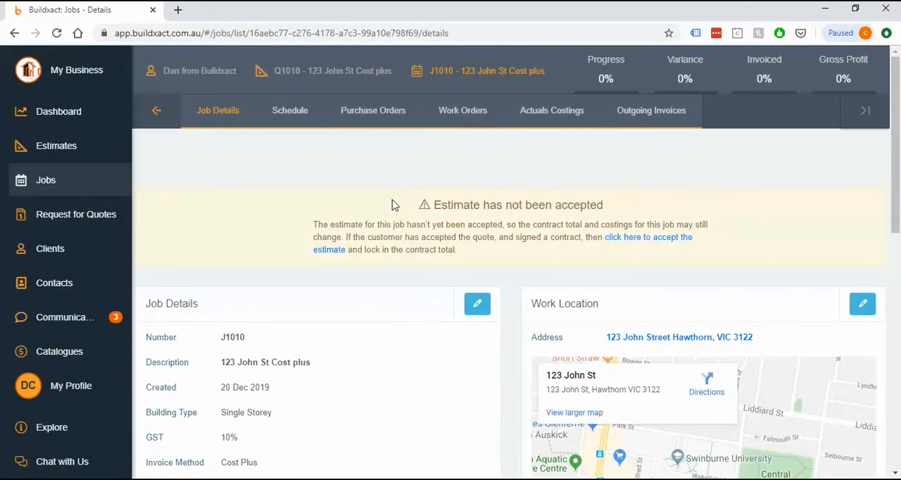
drag(396, 205, 675, 205)
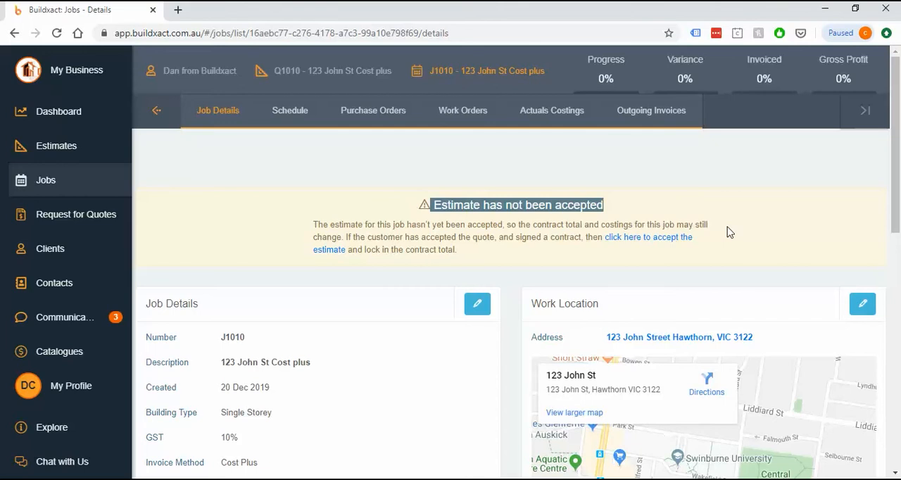
click(646, 240)
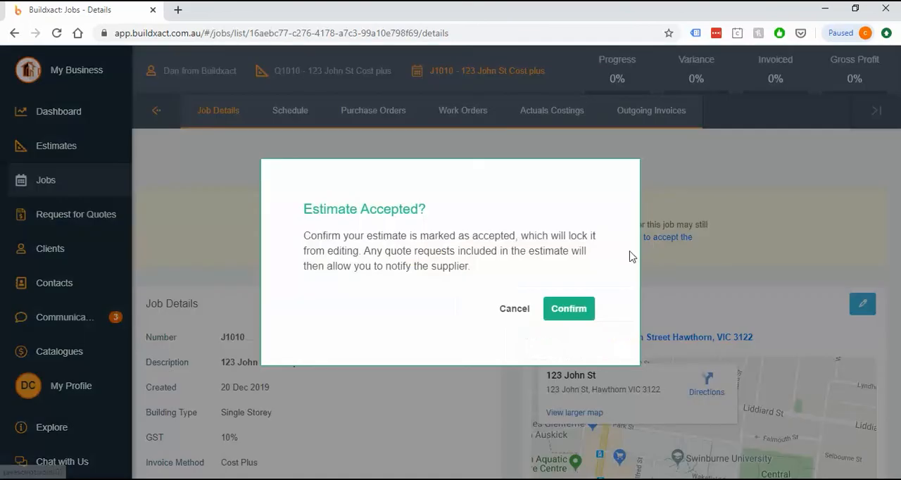
click(568, 310)
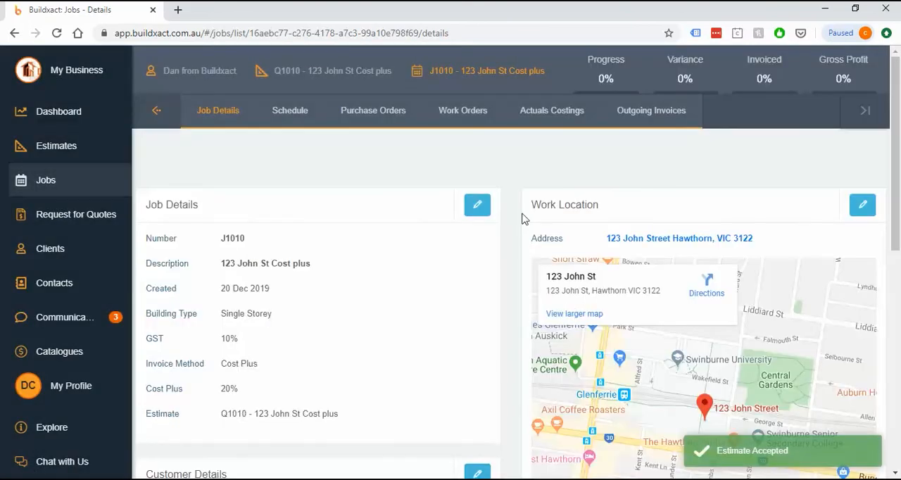
From the actual costings, start an order for the Fixing Carpentry Door, Jamb, Arc and Lockset items.
click(555, 113)
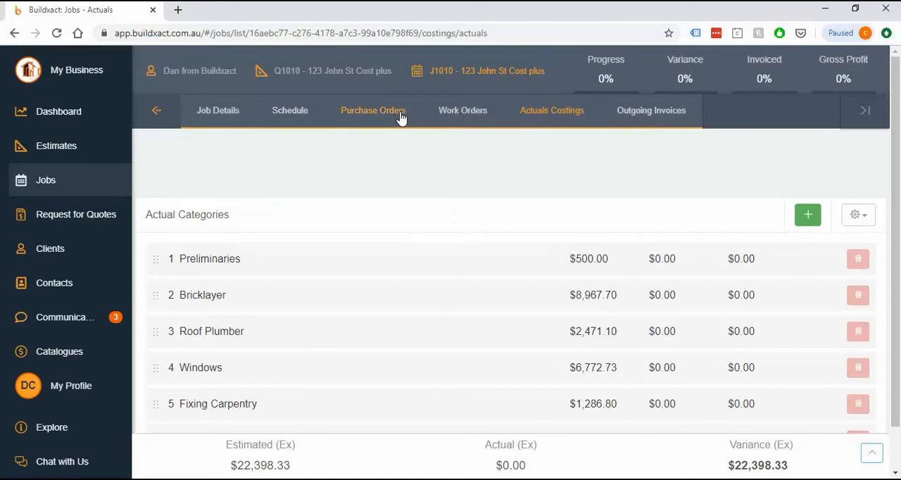
click(273, 403)
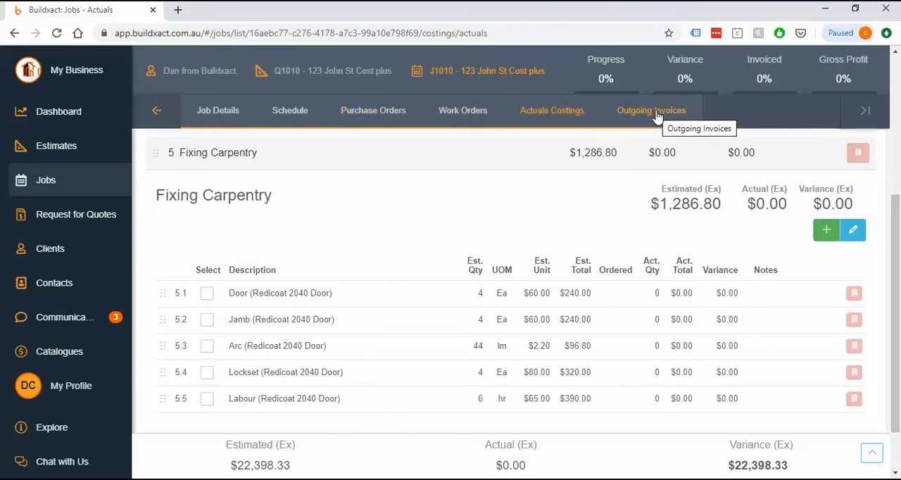
click(207, 293)
click(206, 319)
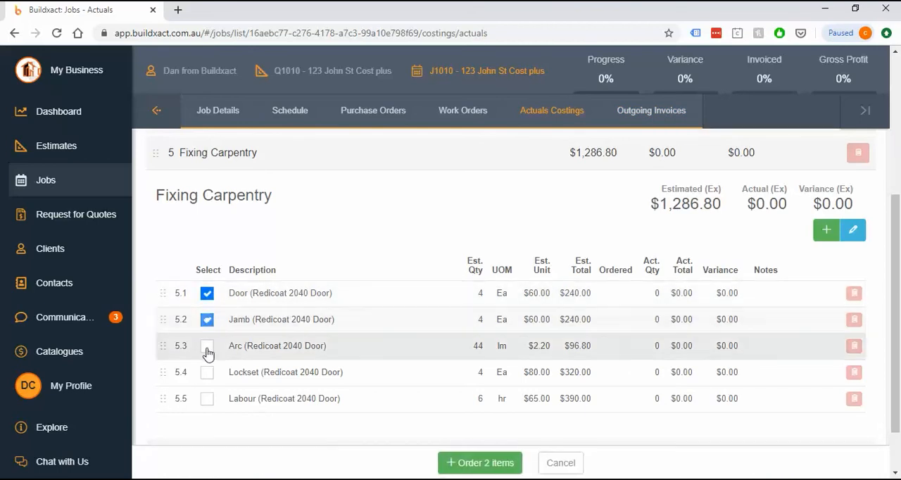
click(207, 346)
click(207, 372)
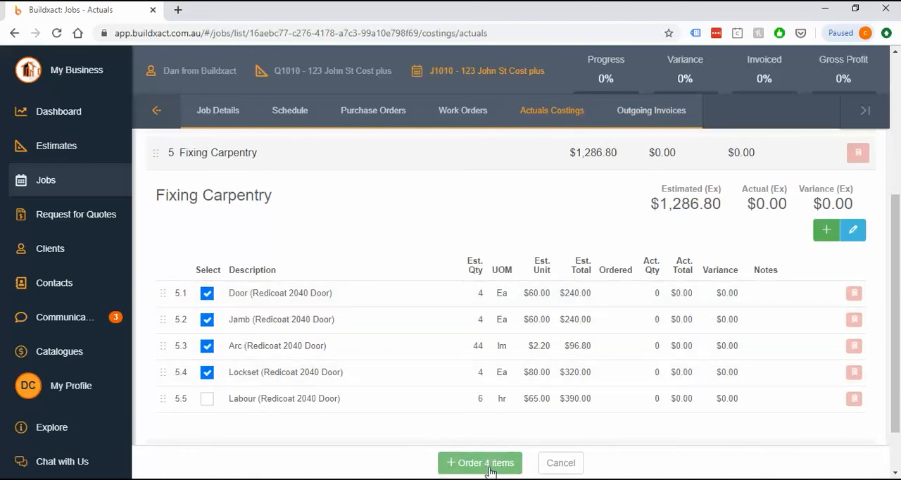
click(487, 463)
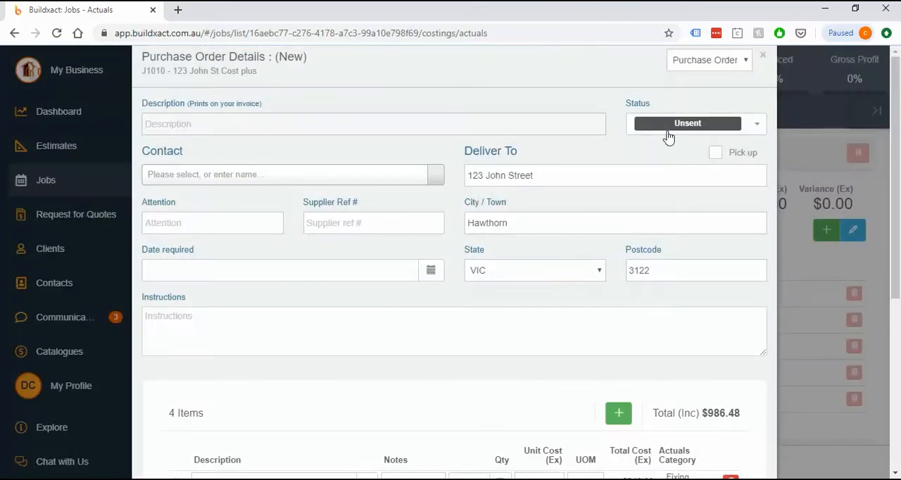
Assign the new purchase order to the contact Supplier and describe it as "Door Hardware".
click(669, 125)
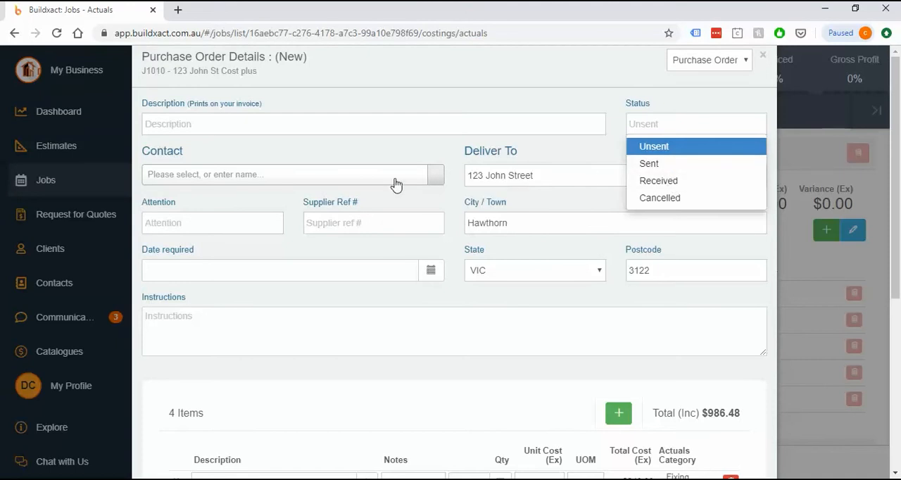
click(366, 181)
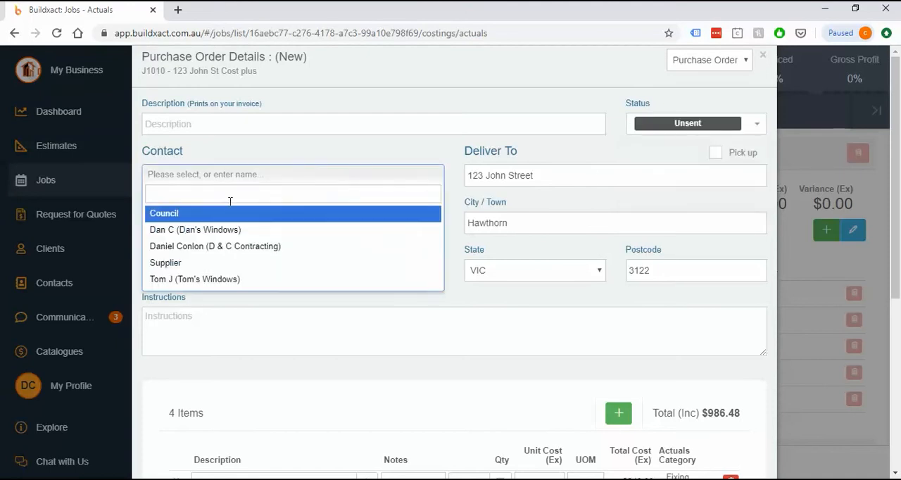
click(183, 262)
click(183, 125)
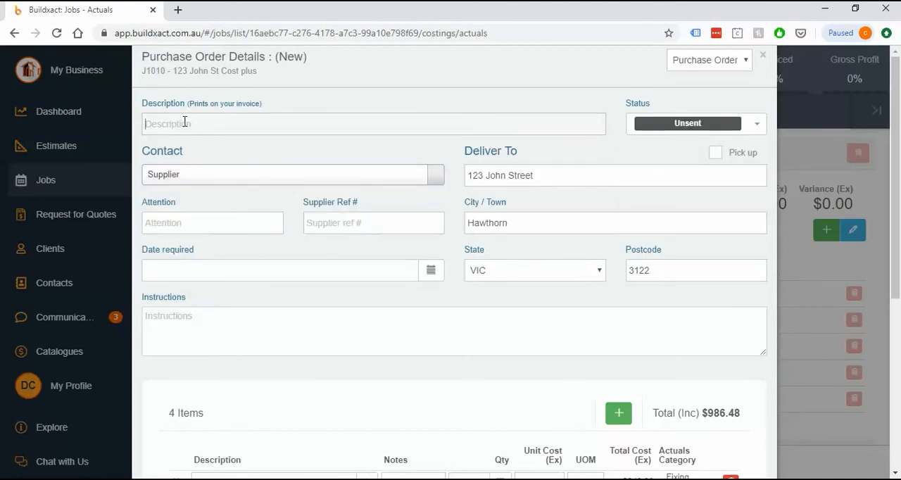
text(Door Hardware)
drag(240, 123, 128, 137)
drag(188, 107, 100, 144)
click(276, 156)
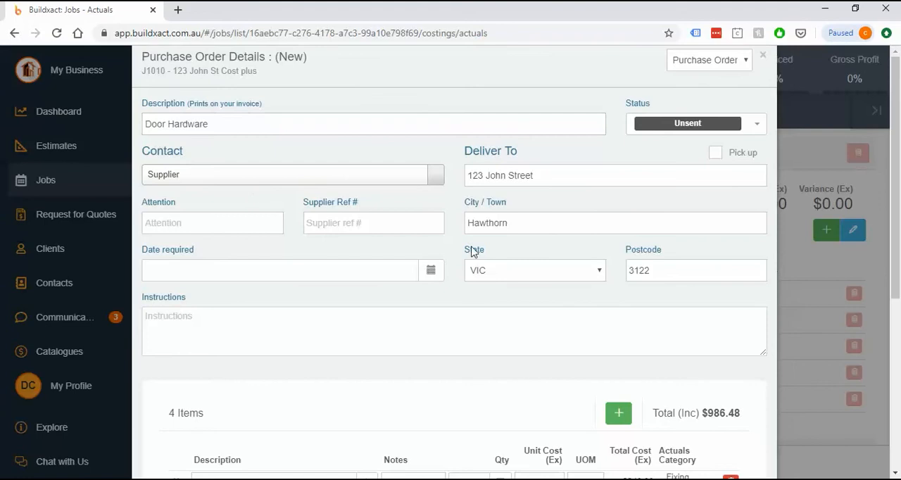
Set the purchase order's status to Received, enter invoice reference 123456, and save the invoice with the order marked as received.
scroll(422, 352, down, 2)
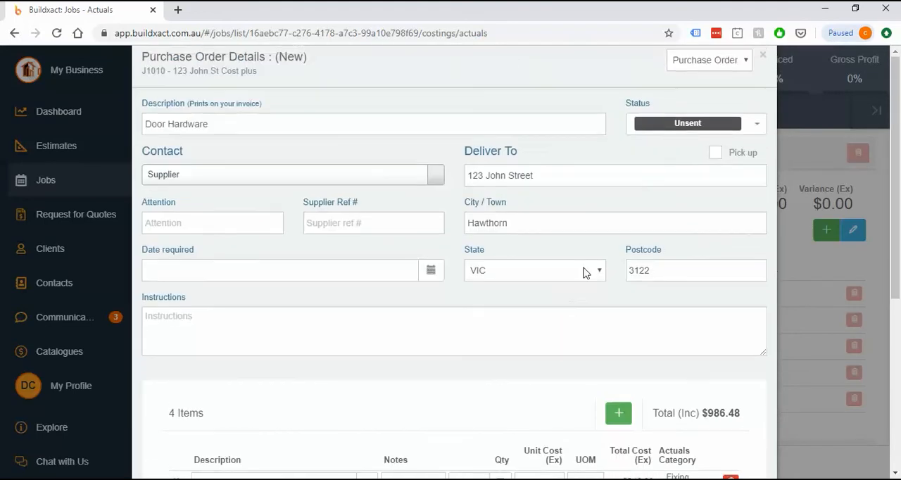
scroll(578, 310, up, 2)
click(679, 138)
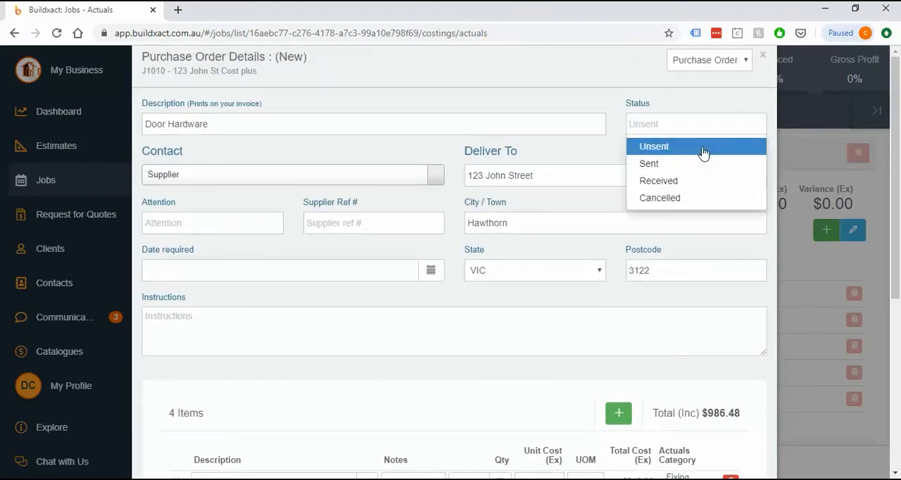
click(669, 183)
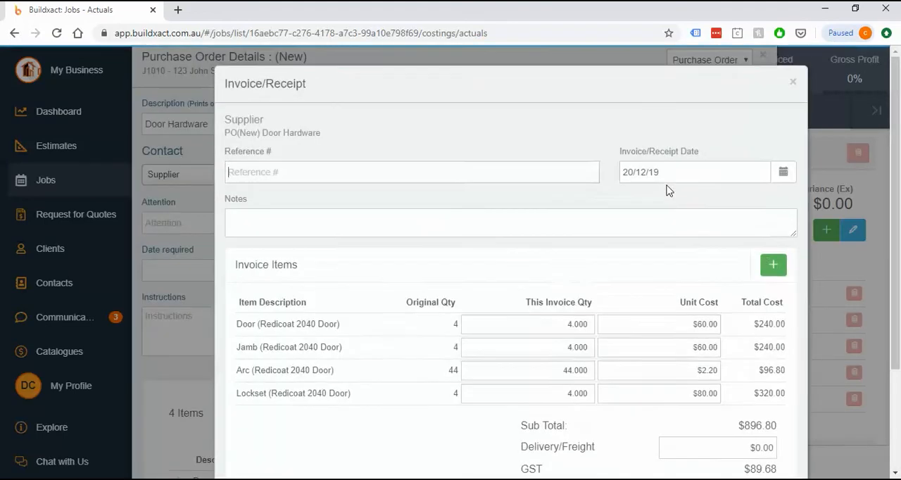
text(123456)
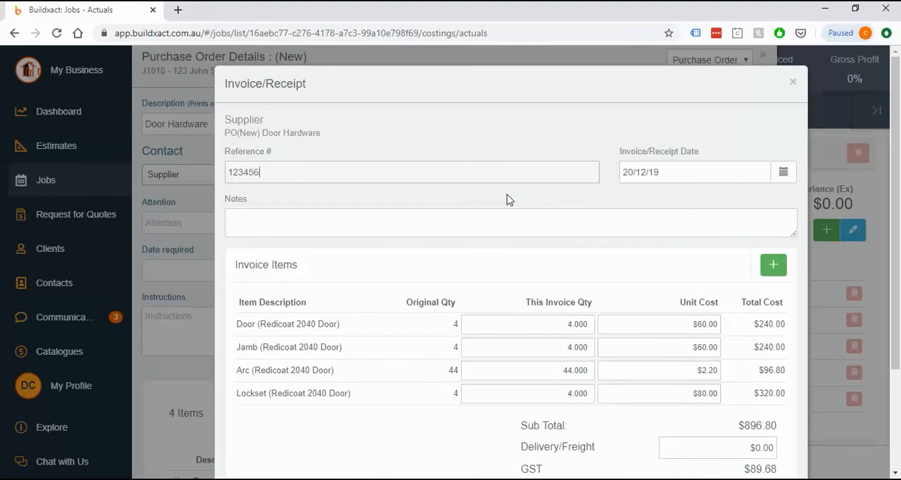
click(673, 212)
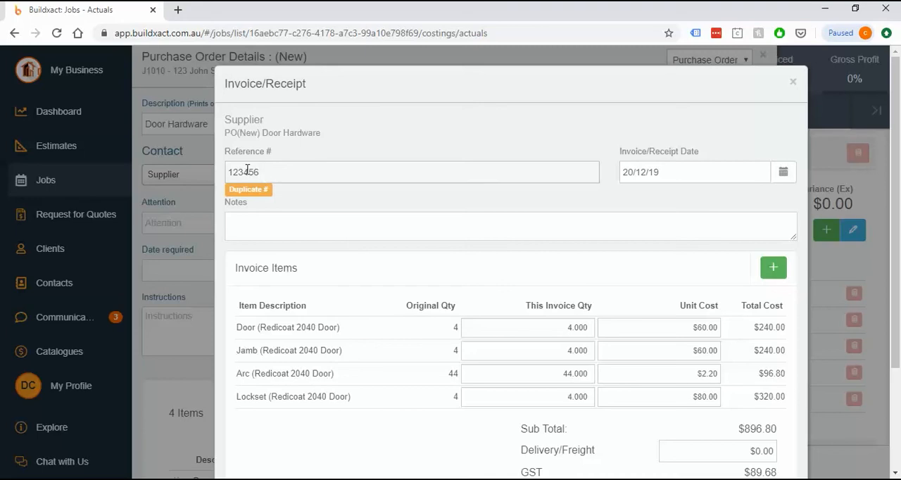
click(704, 176)
scroll(690, 263, down, 2)
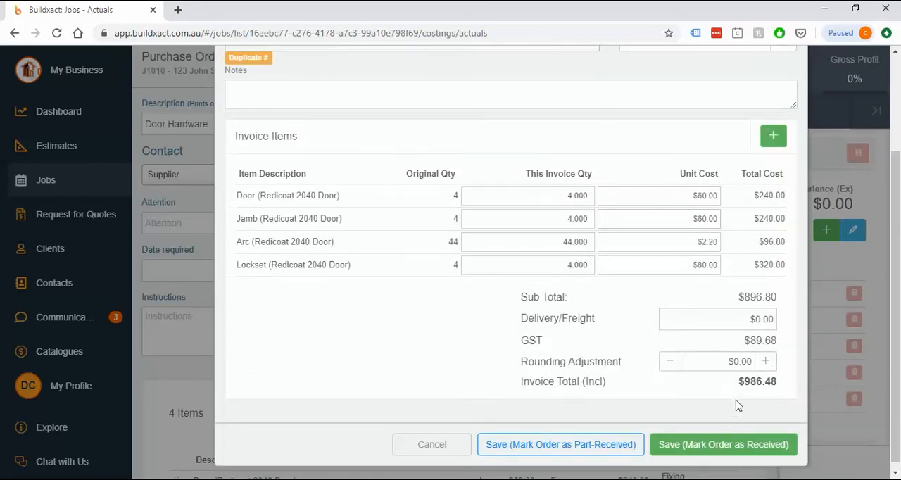
click(729, 444)
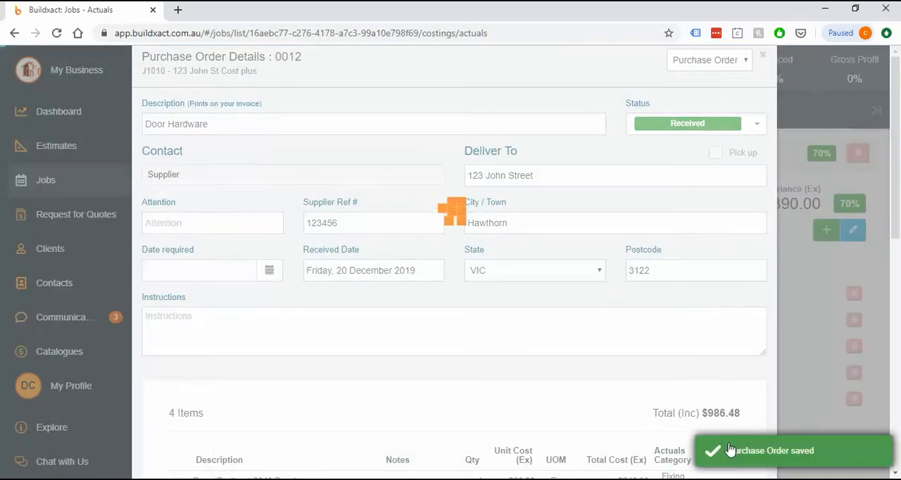
Save and close the received Door Hardware purchase order.
scroll(600, 356, down, 8)
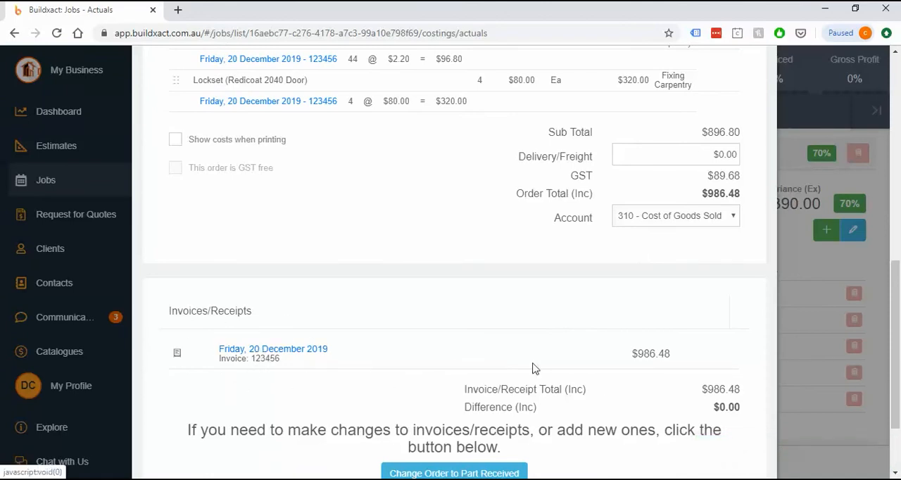
scroll(533, 368, down, 2)
click(642, 458)
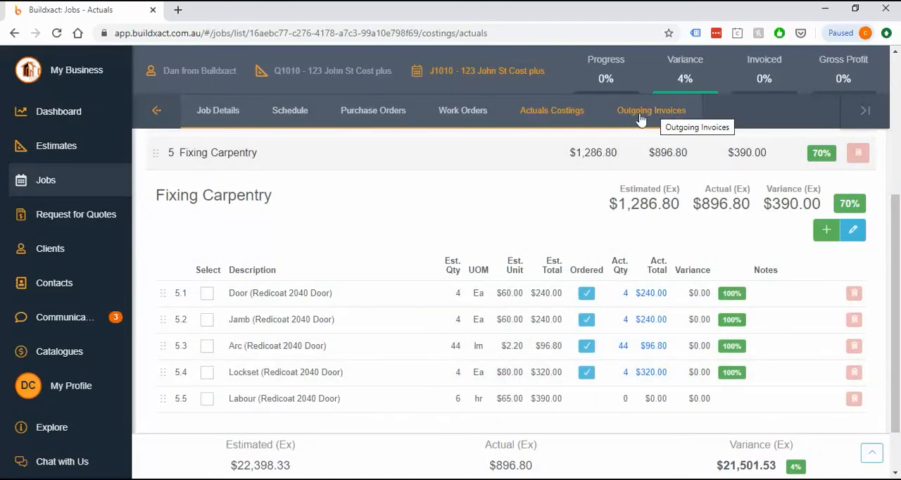
Start an order for the Fixing Carpentry Labour item and change its type to Work Order.
click(207, 399)
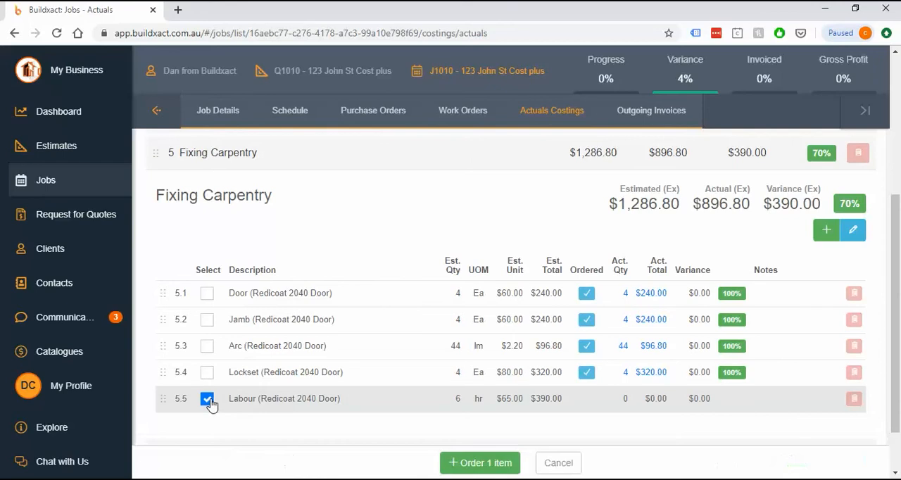
click(475, 465)
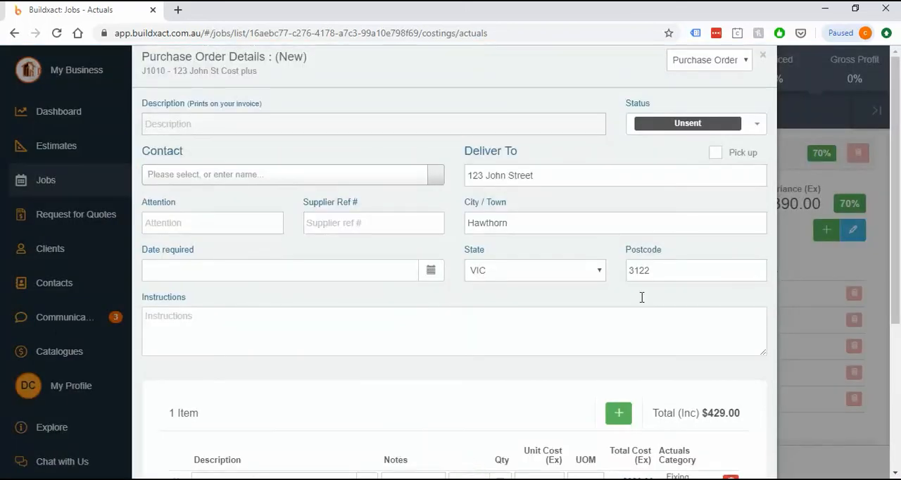
click(708, 60)
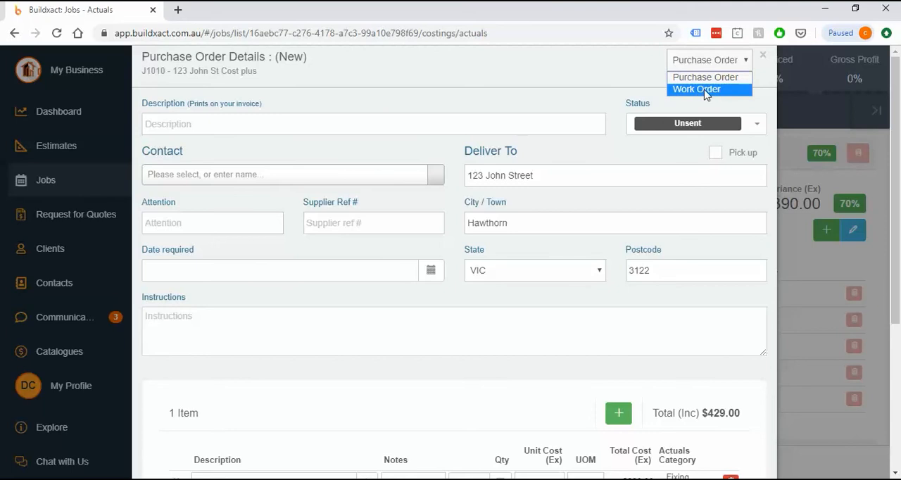
click(706, 90)
Describe the work order as "Labour doors" and assign it to the D & C Contracting contact.
click(209, 124)
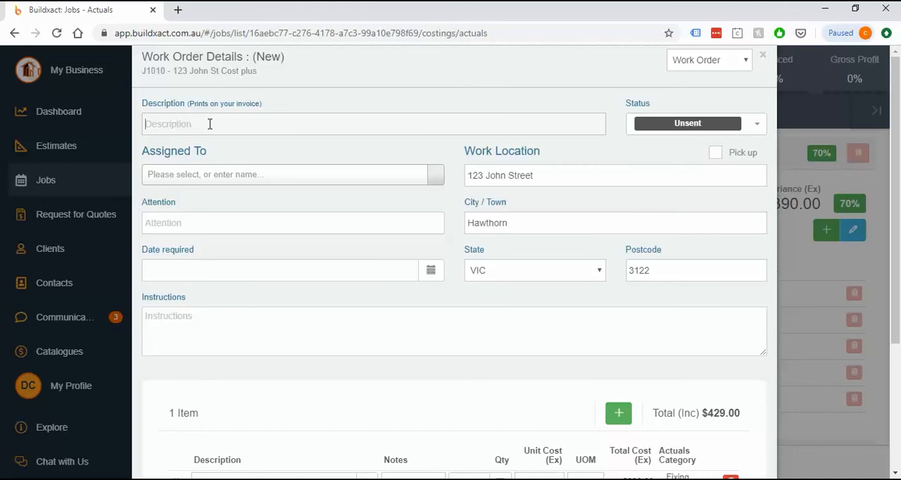
text(Labour doors)
click(228, 175)
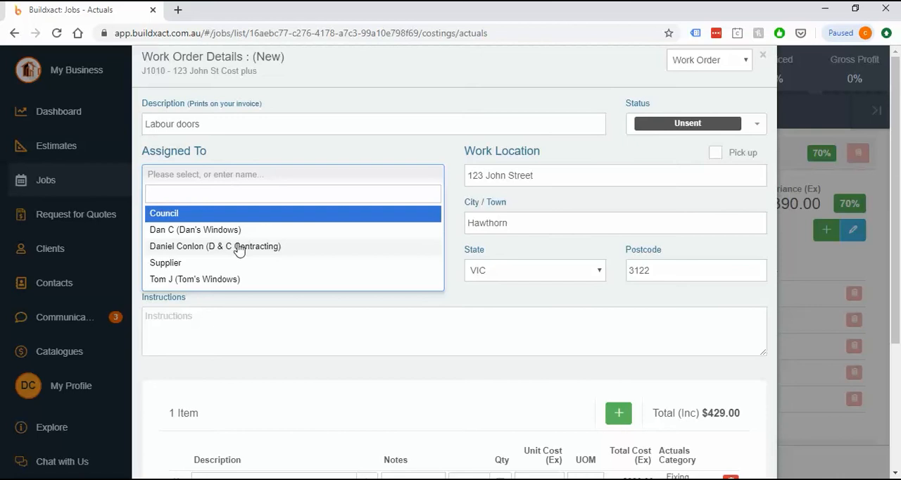
click(239, 248)
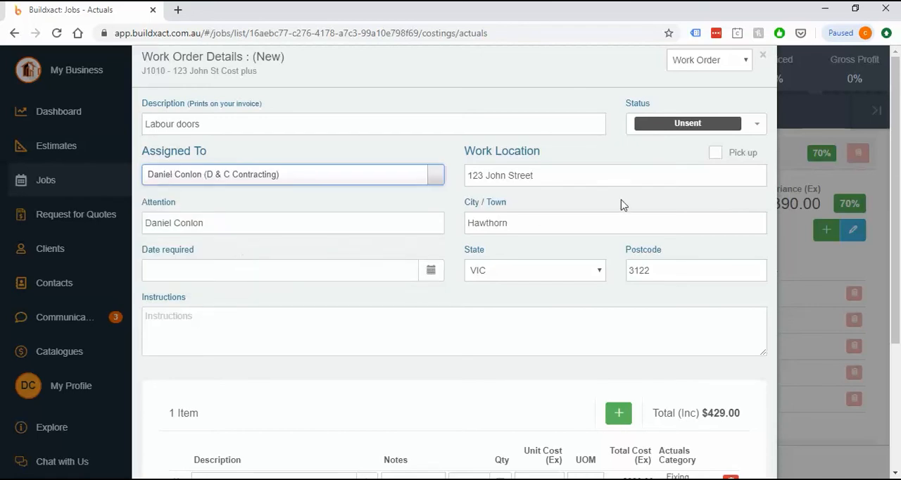
Set the work order's status to Completed, review its labour quantity and cost, and save the order.
click(678, 126)
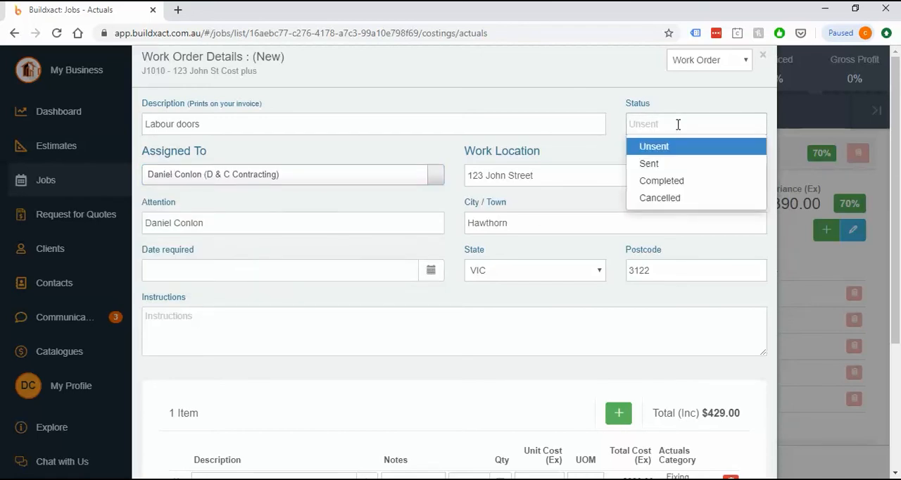
click(662, 183)
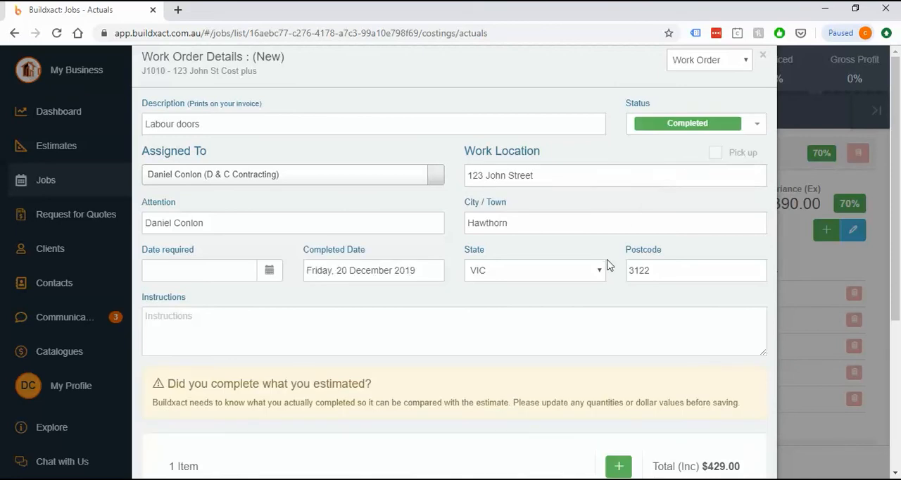
scroll(609, 264, down, 3)
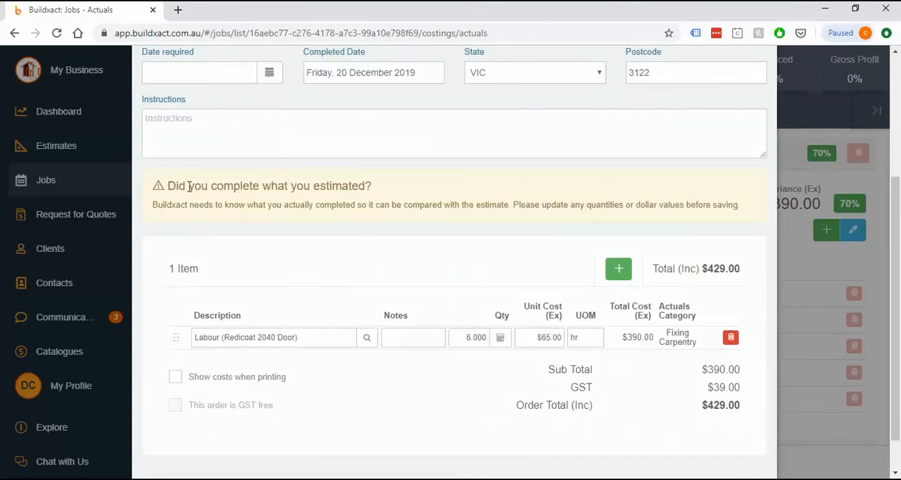
drag(189, 187, 410, 195)
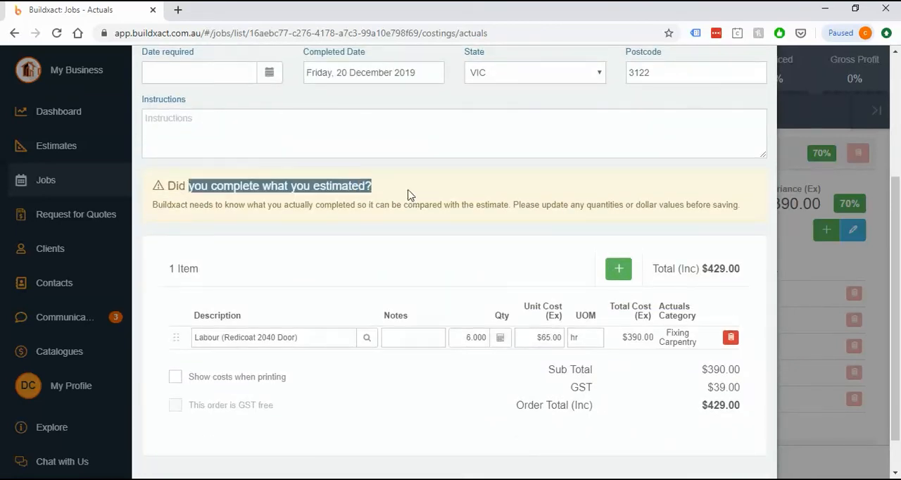
click(475, 380)
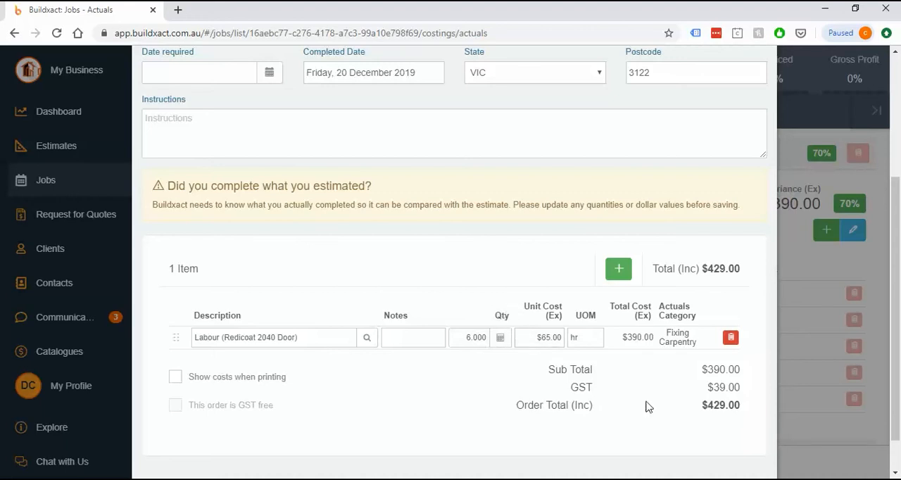
scroll(690, 424, down, 1)
click(653, 462)
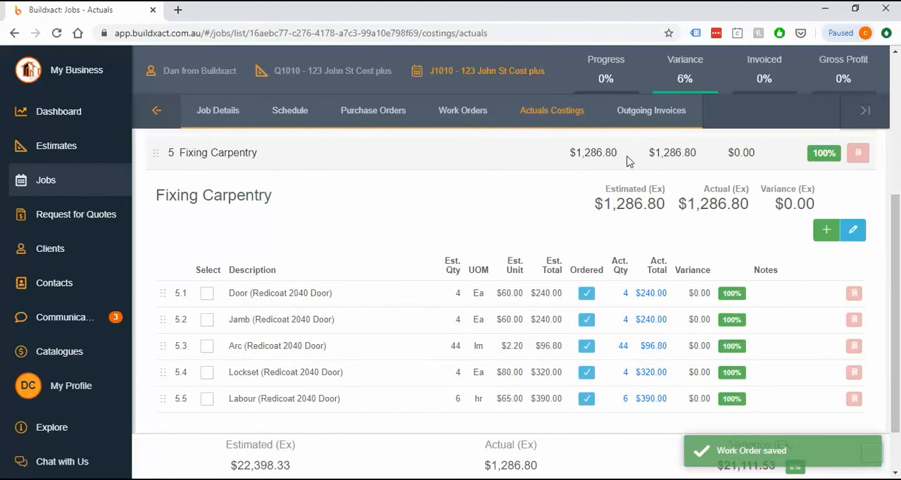
Open the job's outgoing invoices and review the Refundable Deposit section.
click(653, 111)
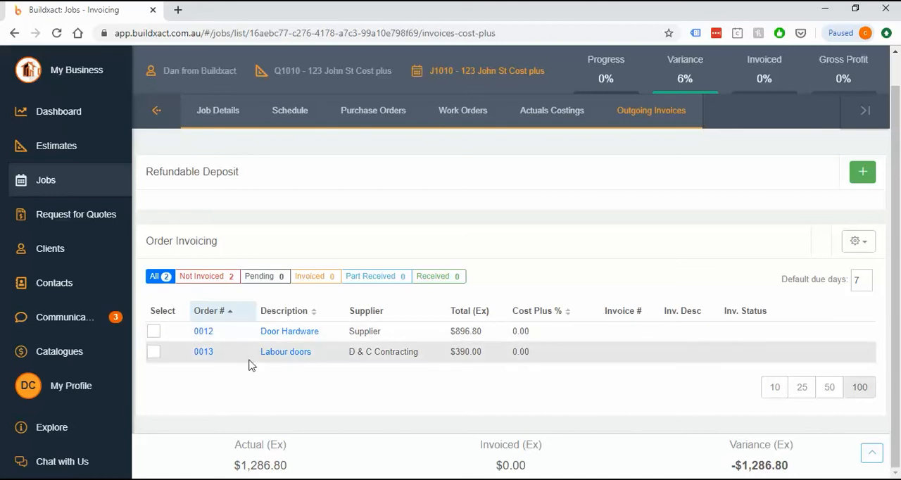
drag(154, 171, 258, 174)
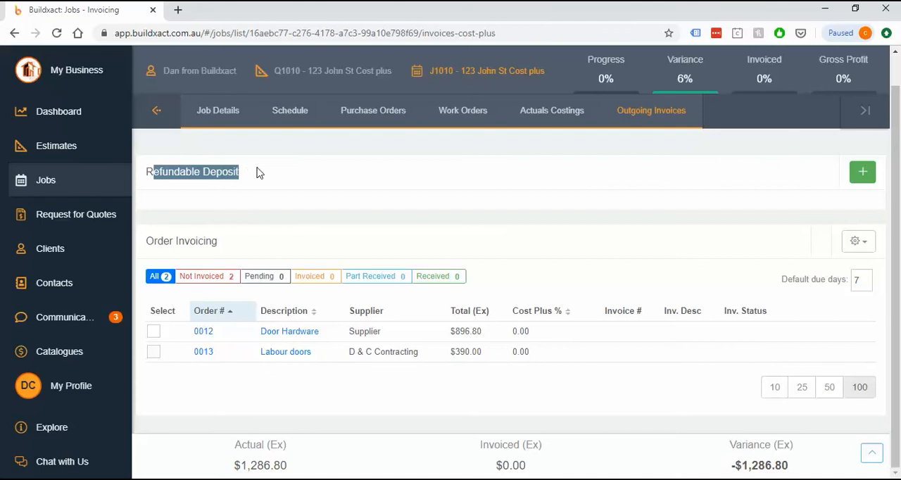
click(639, 191)
drag(148, 189, 277, 170)
Draft a refundable deposit invoice with a $1,000 claim amount, check its status options, and cancel it.
click(863, 173)
click(374, 197)
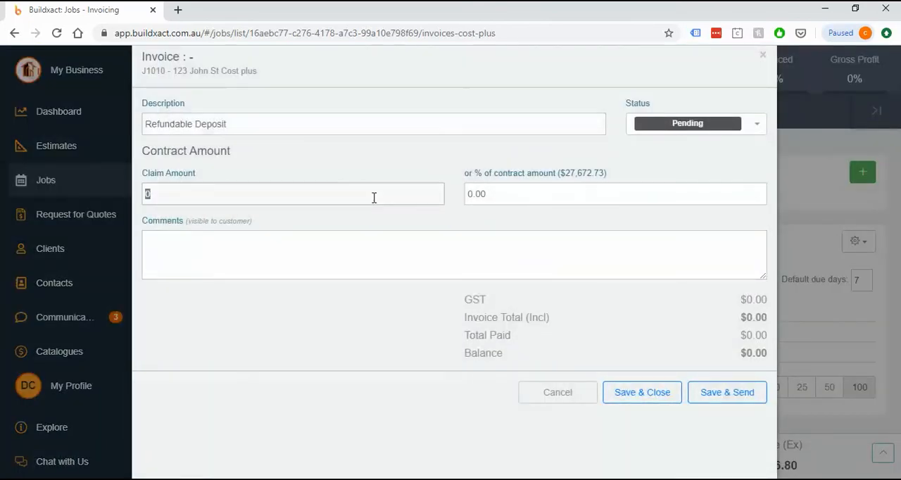
text(1000)
click(721, 127)
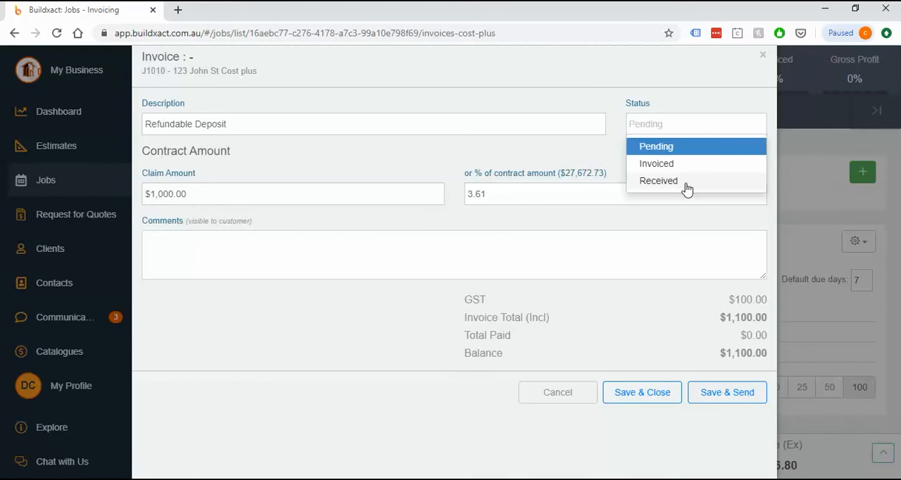
click(558, 392)
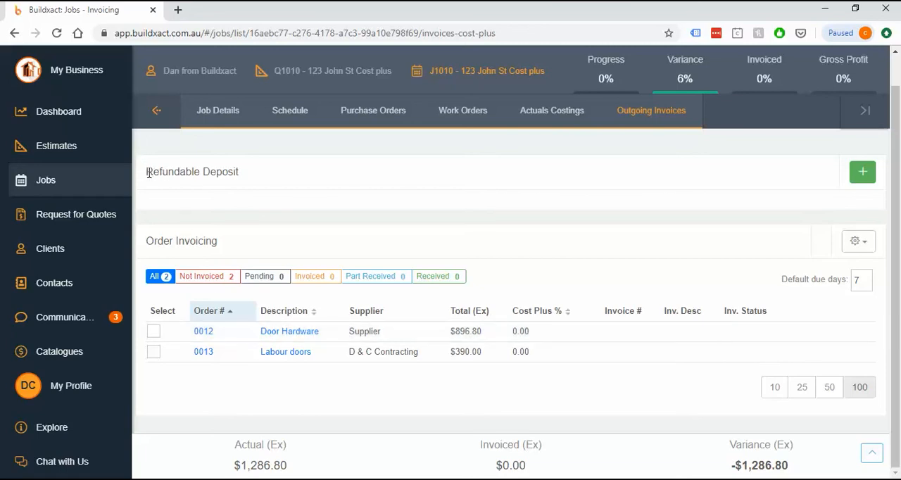
drag(148, 172, 241, 177)
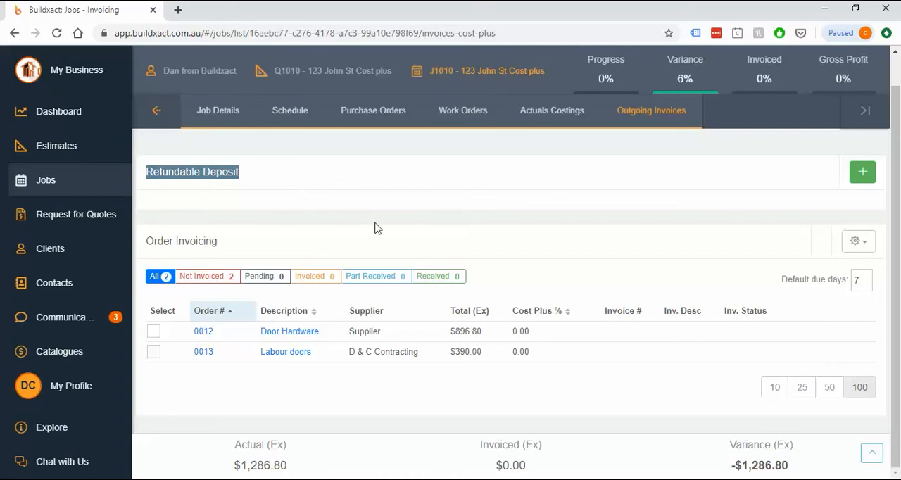
click(52, 431)
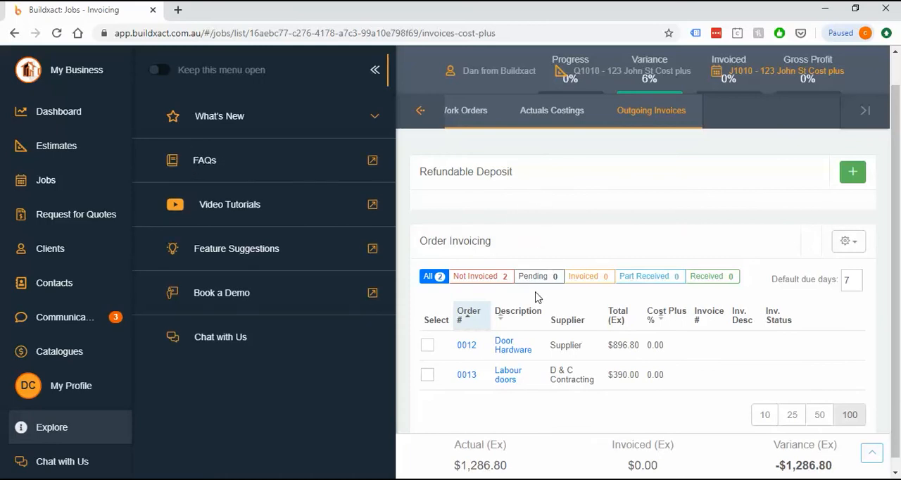
click(374, 82)
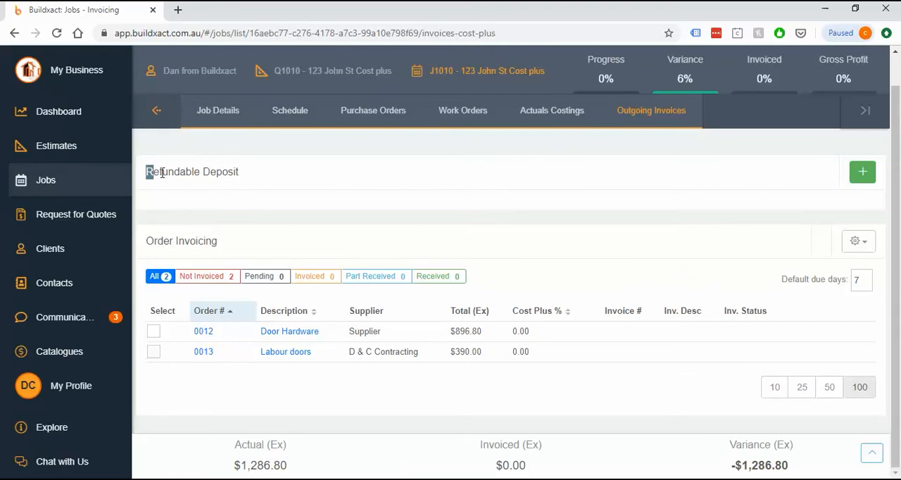
drag(147, 171, 247, 177)
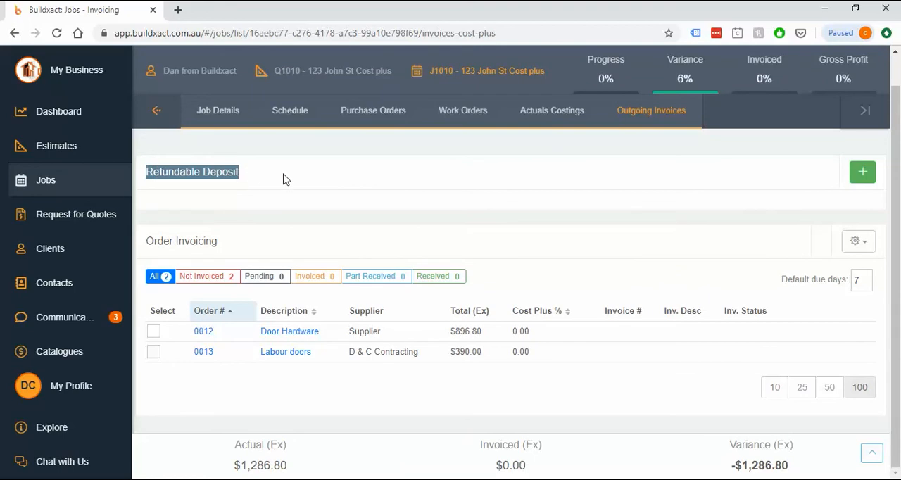
click(669, 225)
drag(150, 172, 257, 177)
click(225, 217)
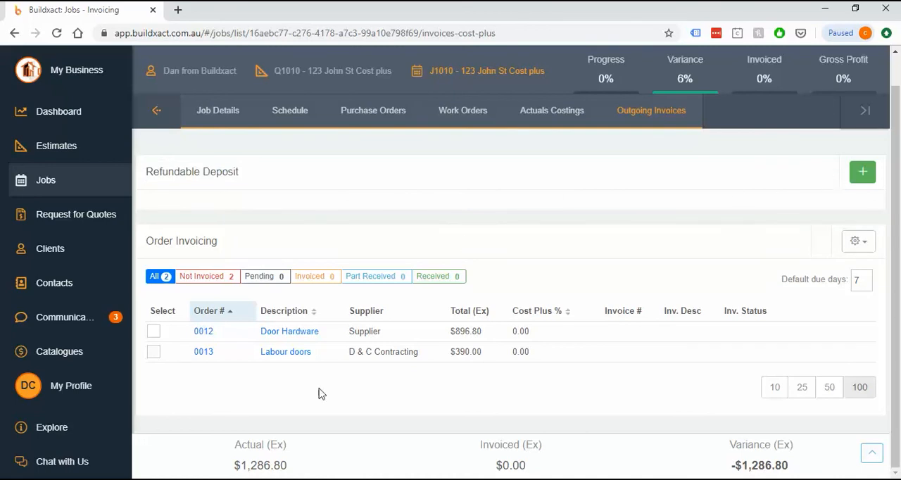
Select the Door Hardware and Labour doors orders and start a single invoice covering both.
click(155, 333)
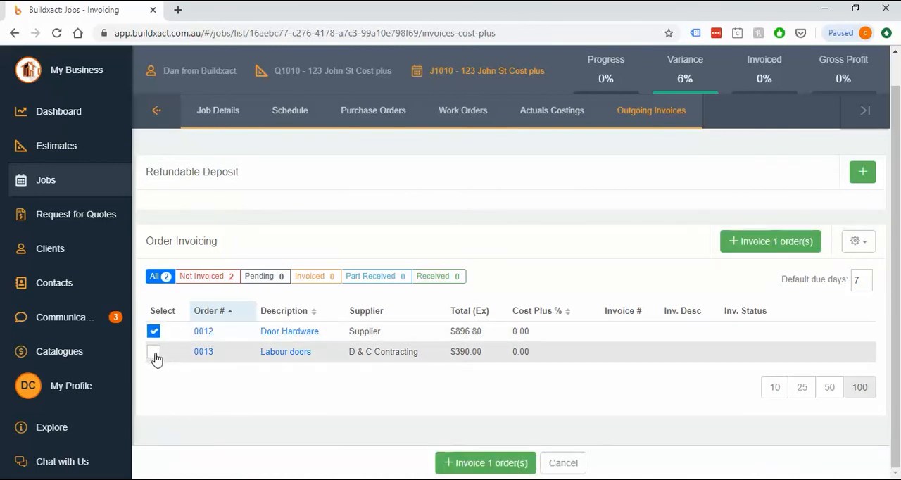
click(154, 353)
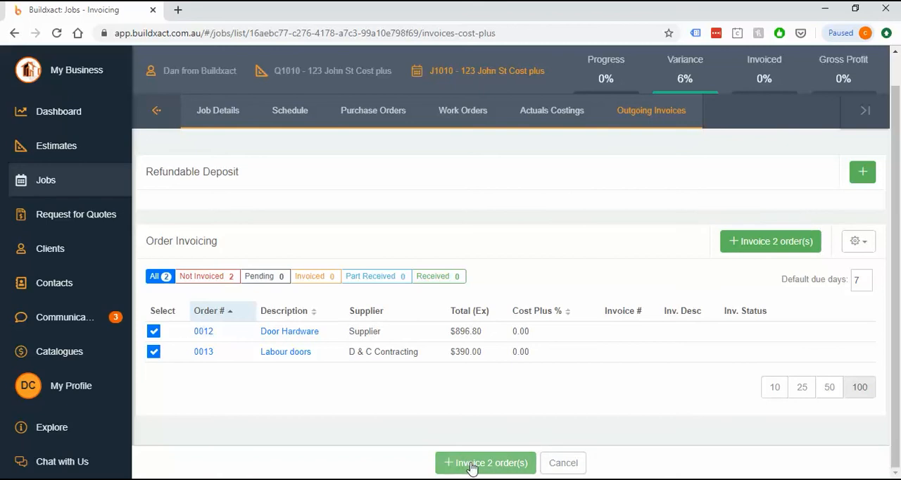
click(470, 465)
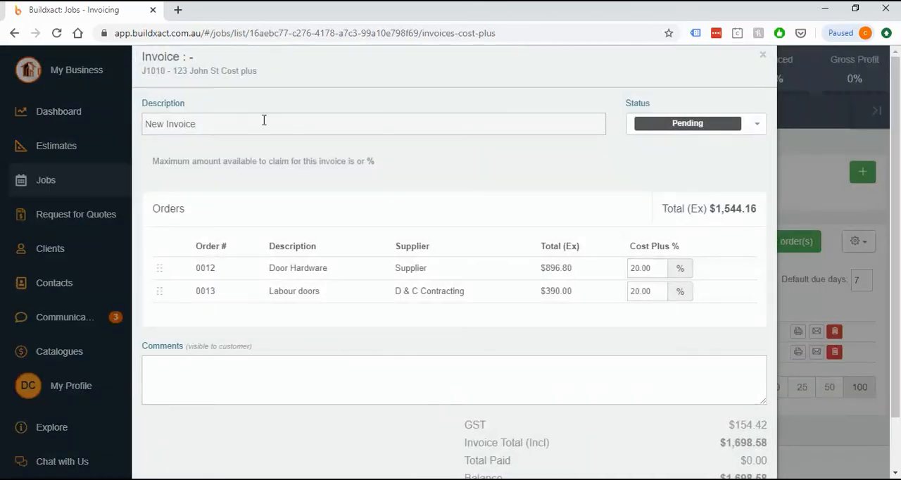
Set the invoice description to "December claim 1".
drag(264, 121, 17, 134)
text(De)
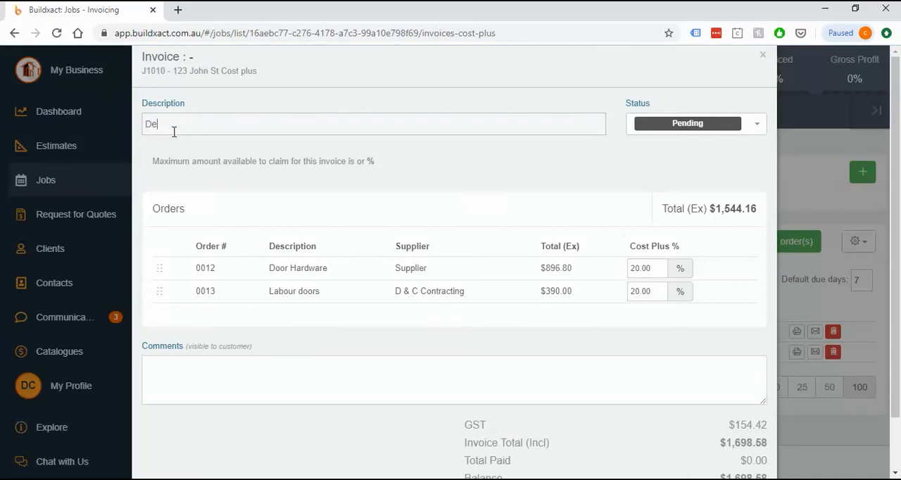
text(cember cl)
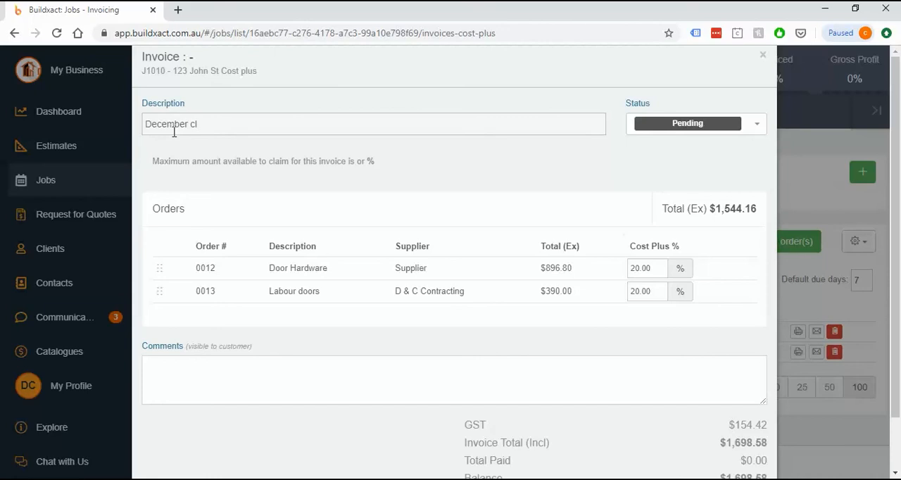
text(aim 1)
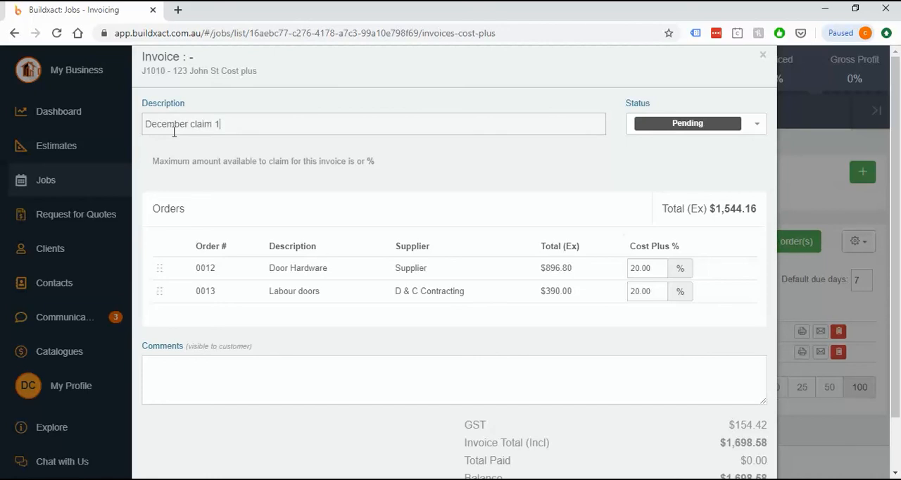
Examine the cost plus percentages applied to the Door Hardware and Labour doors orders on the invoice.
click(654, 271)
click(657, 290)
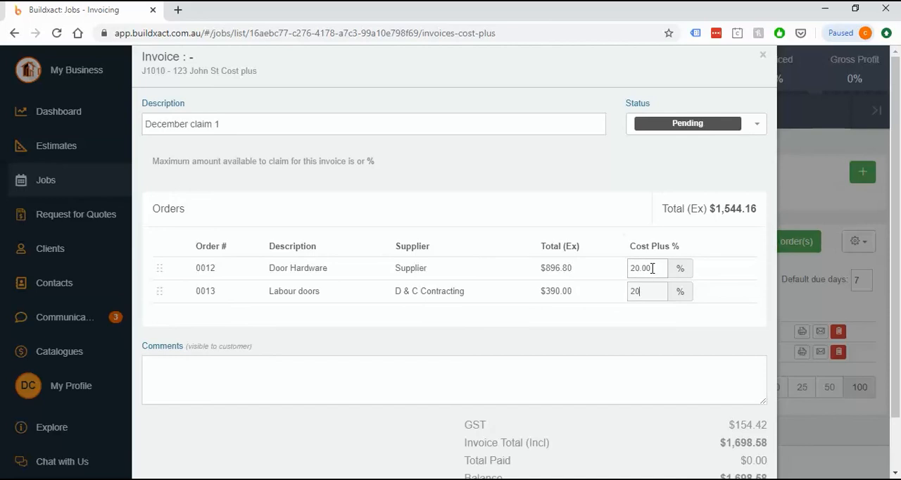
click(652, 268)
click(658, 289)
drag(256, 296, 332, 297)
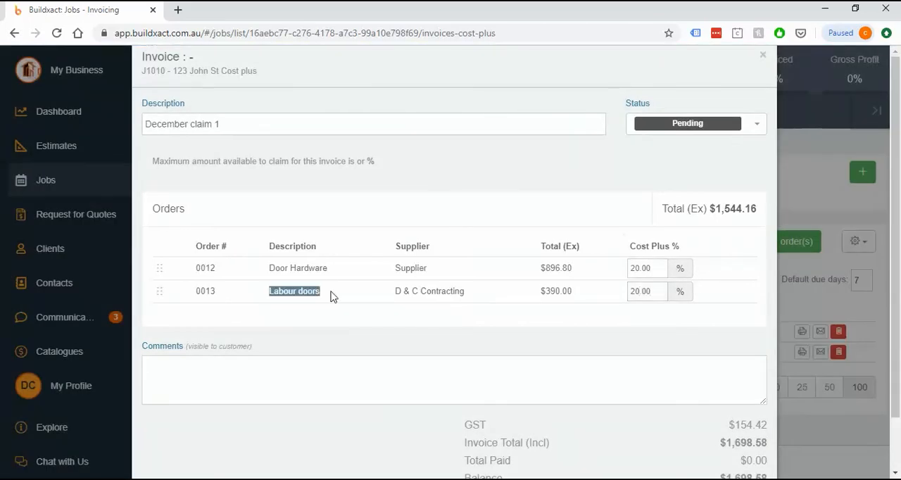
click(659, 291)
drag(659, 291, 613, 305)
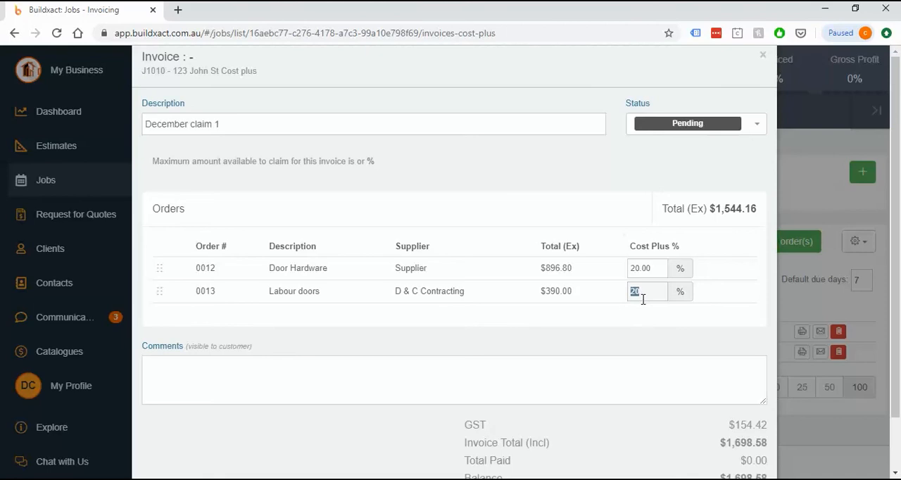
click(645, 322)
click(652, 291)
click(654, 268)
click(646, 309)
click(587, 365)
Set the invoice's status to Invoiced, then save and close it.
scroll(495, 349, down, 2)
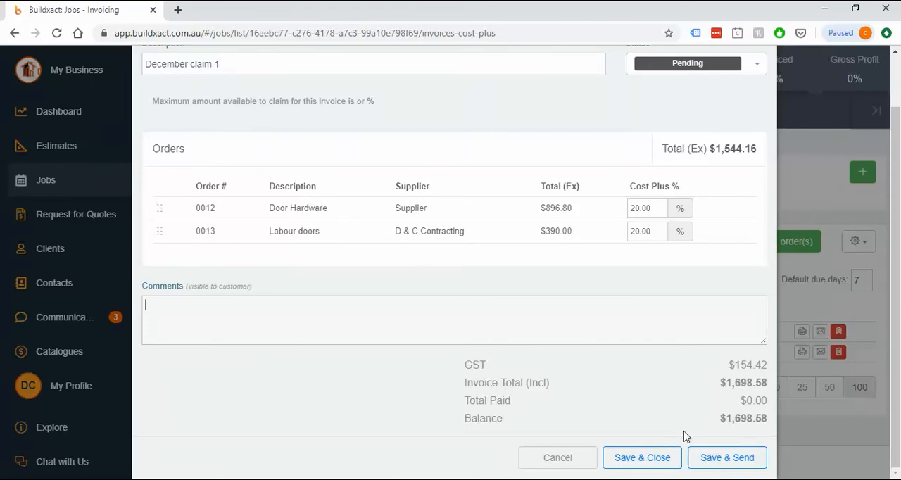
click(683, 67)
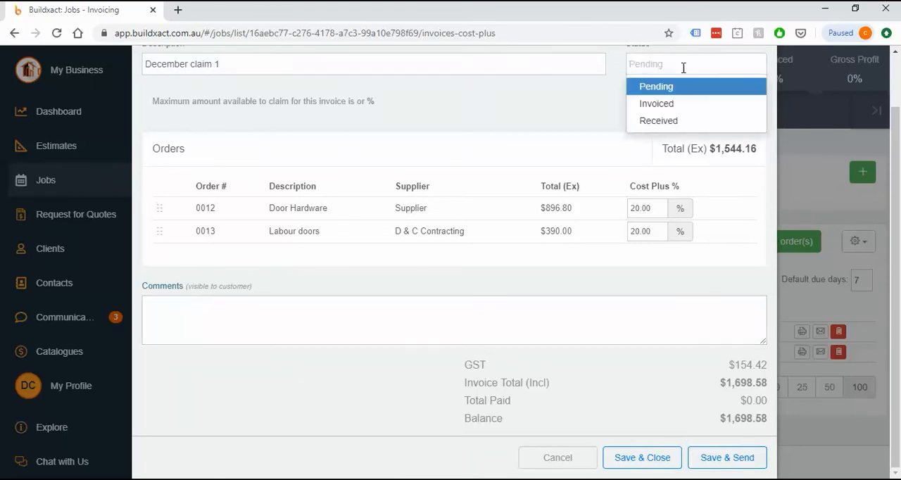
click(679, 104)
scroll(673, 338, down, 3)
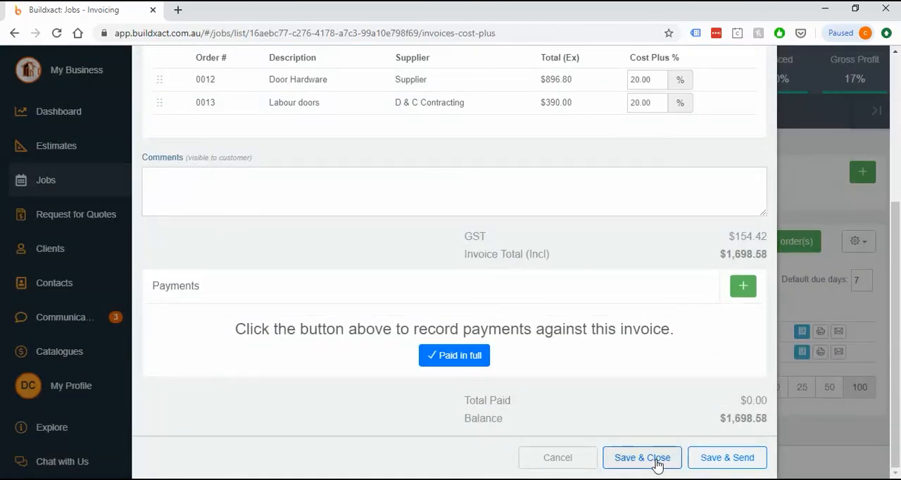
click(642, 458)
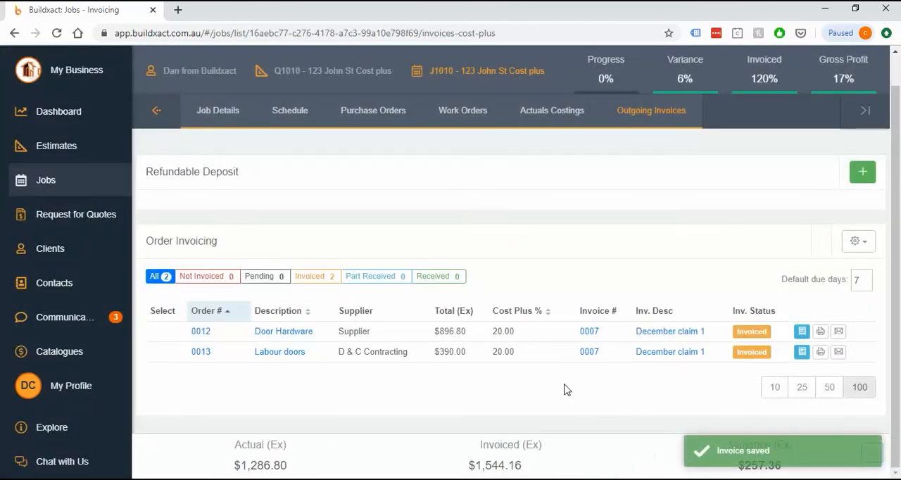
drag(174, 337, 605, 341)
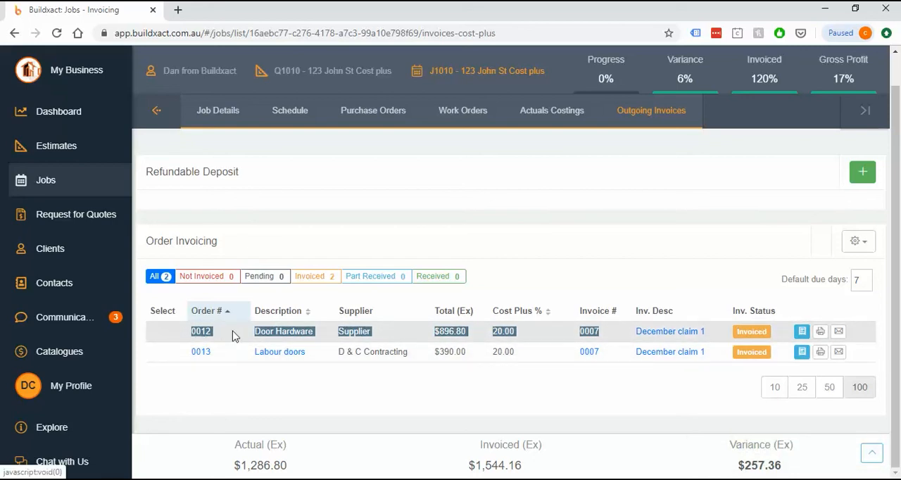
click(289, 378)
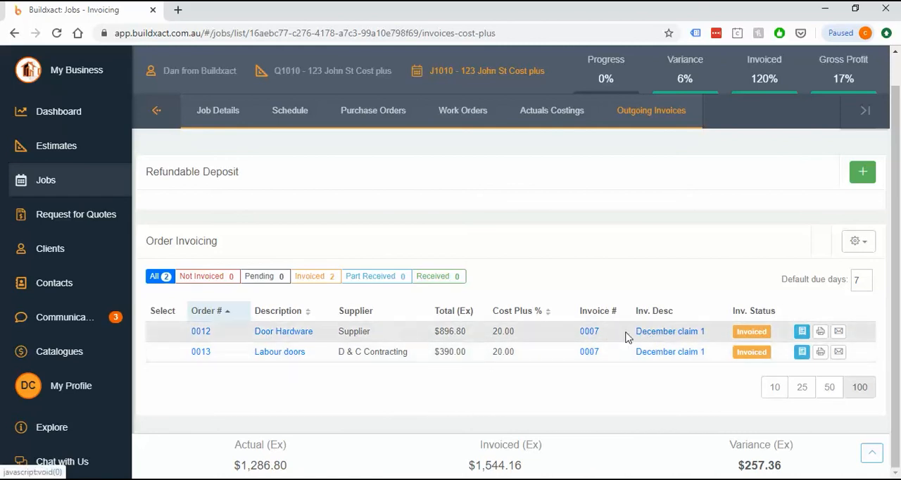
drag(710, 331, 579, 334)
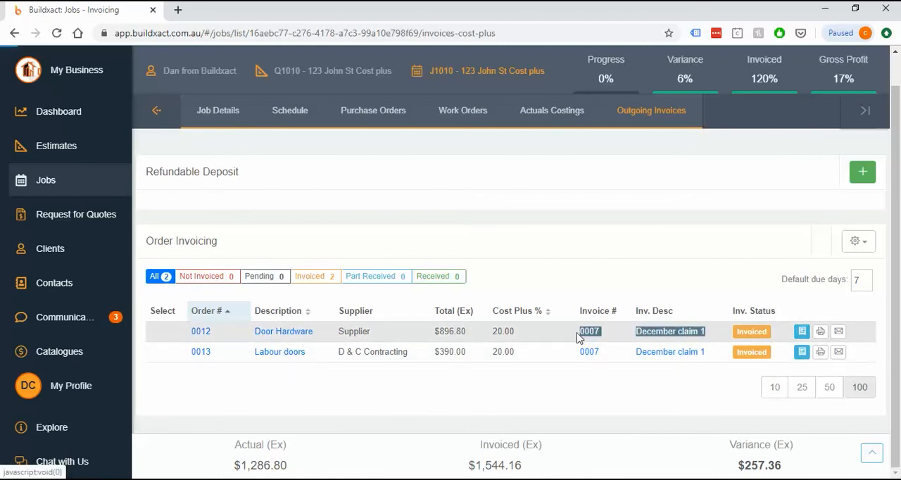
click(694, 376)
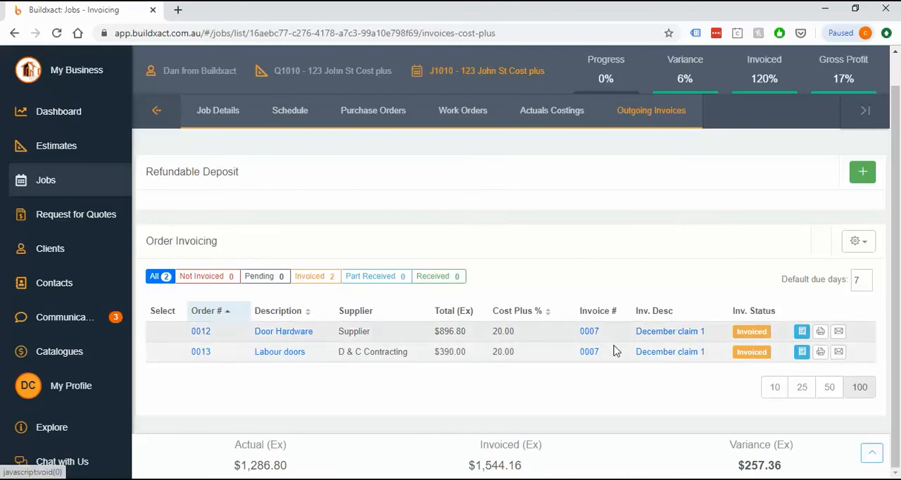
Generate the invoice report for December claim 1 as a PDF and open it for viewing.
click(819, 333)
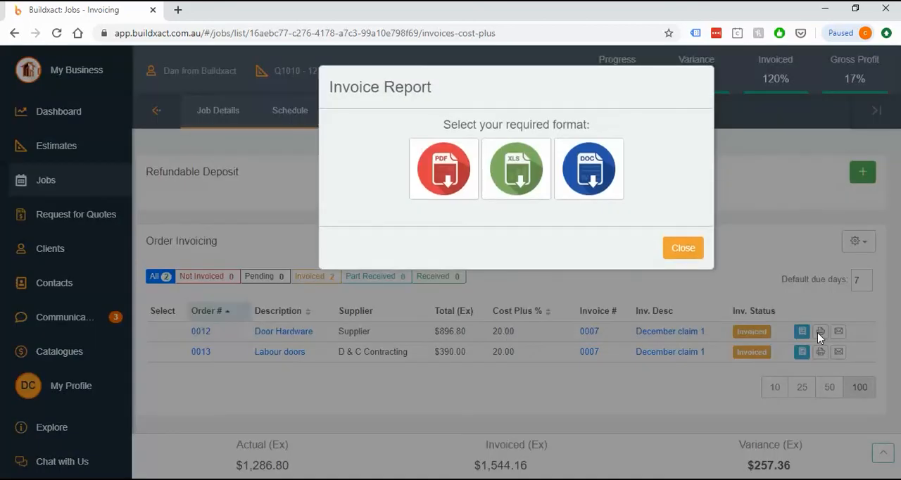
click(439, 175)
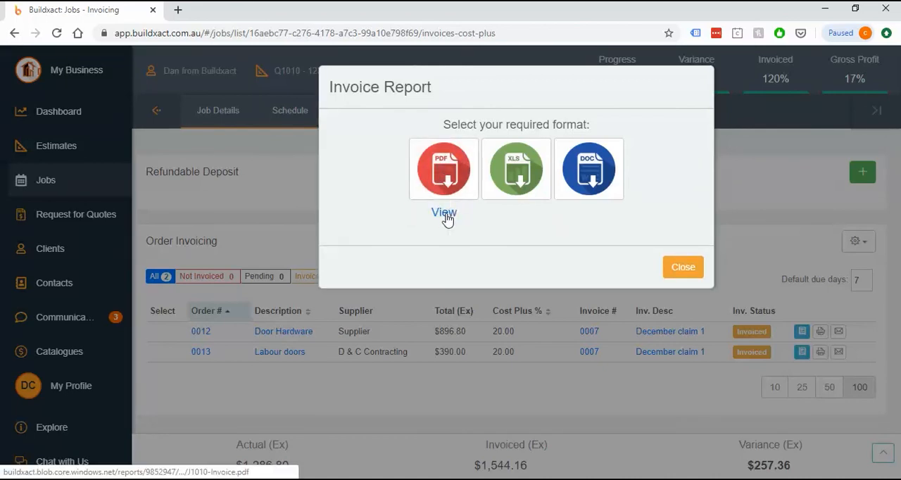
click(445, 215)
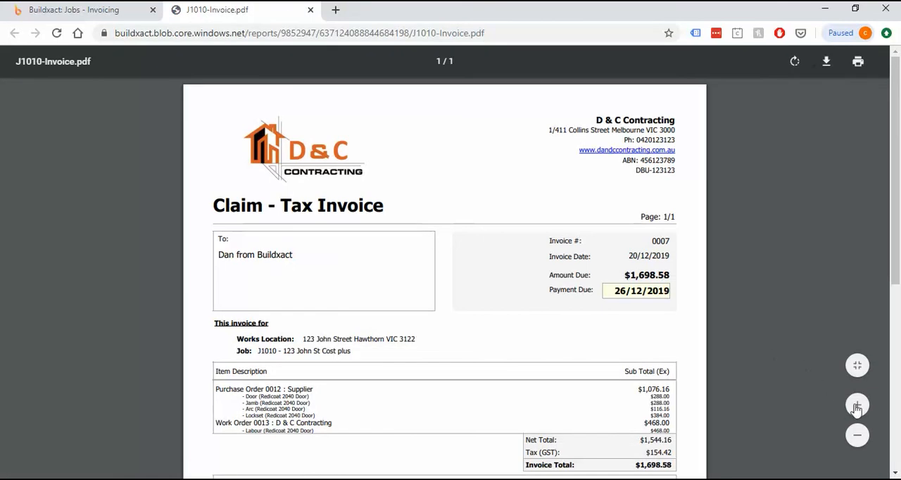
Examine the invoice PDF's recipient, payment due date, order line items, totals and payment terms.
click(857, 405)
scroll(584, 343, down, 3)
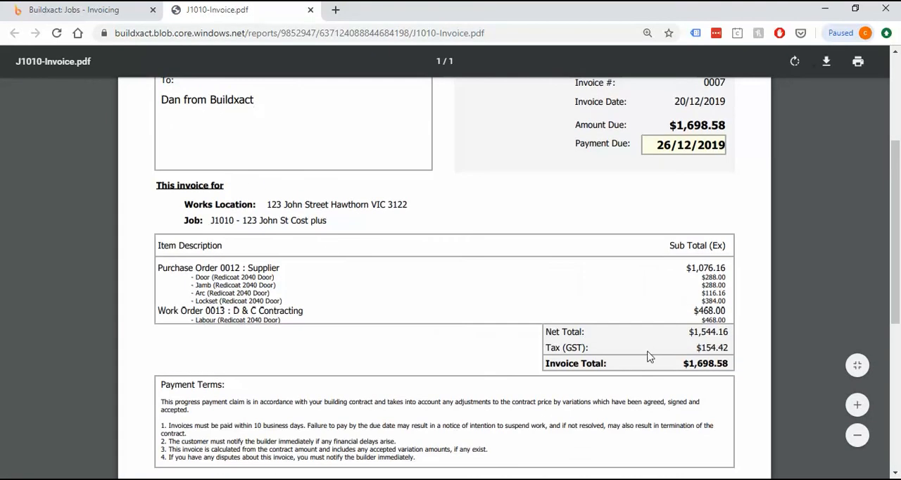
click(856, 406)
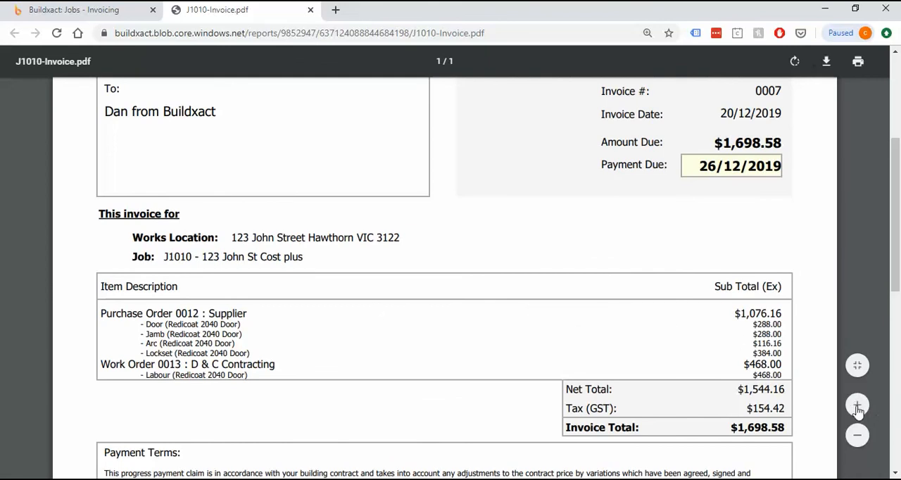
scroll(209, 252, up, 1)
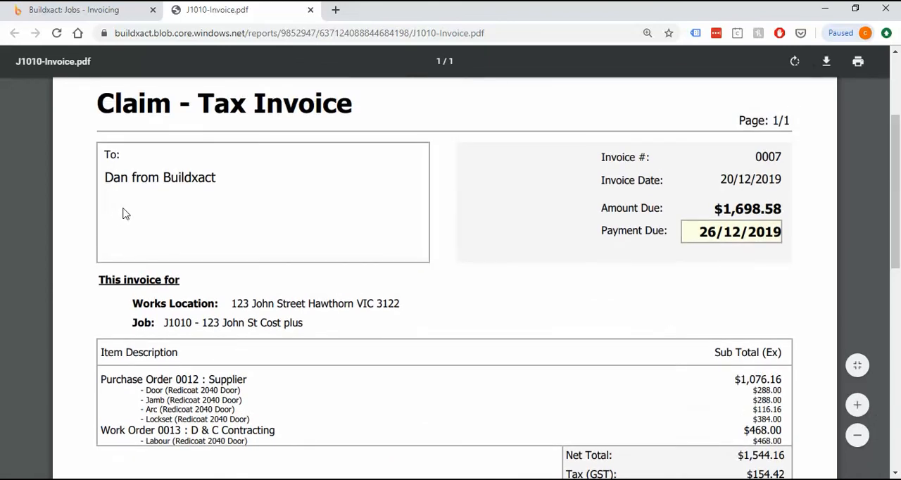
drag(106, 177, 232, 185)
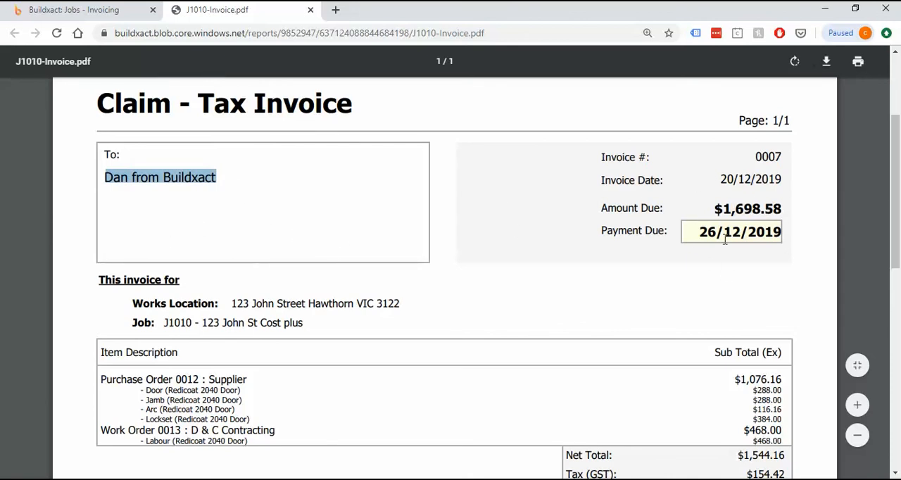
scroll(478, 302, down, 2)
scroll(155, 252, down, 2)
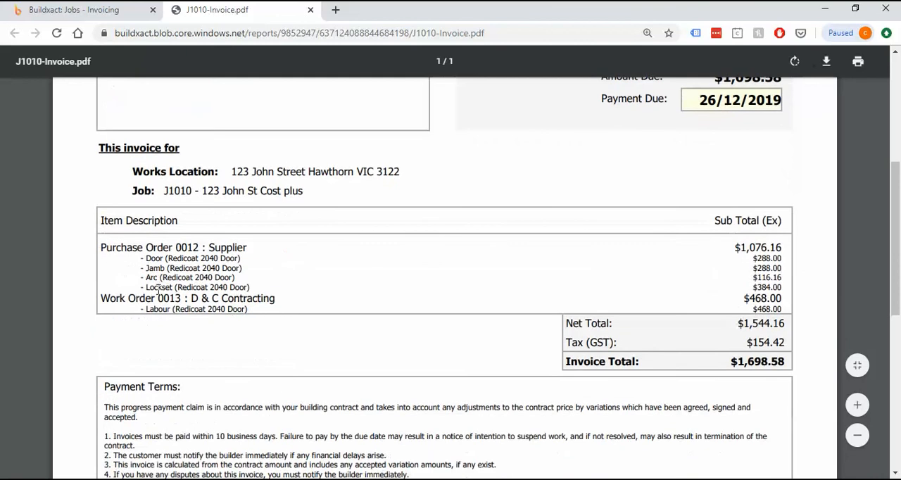
Examine the itemised materials, labour and amounts under each order in the invoice PDF, then close the PDF and report window.
drag(102, 248, 284, 287)
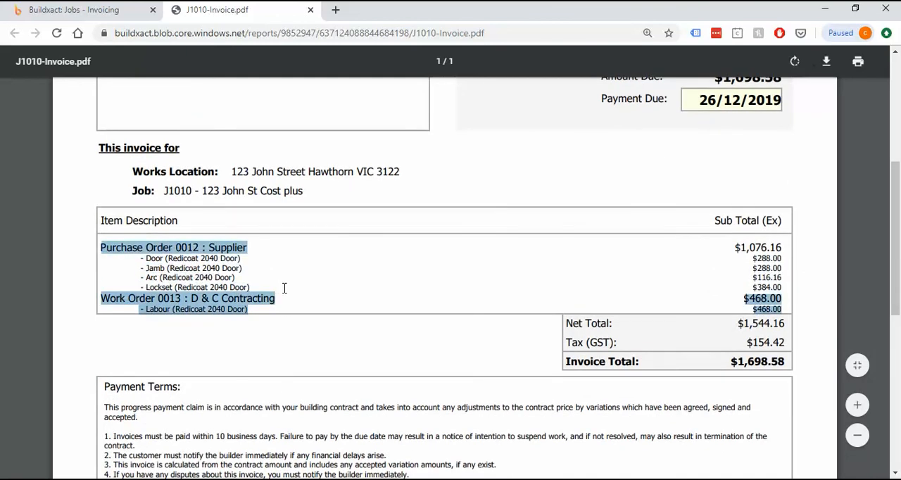
click(278, 286)
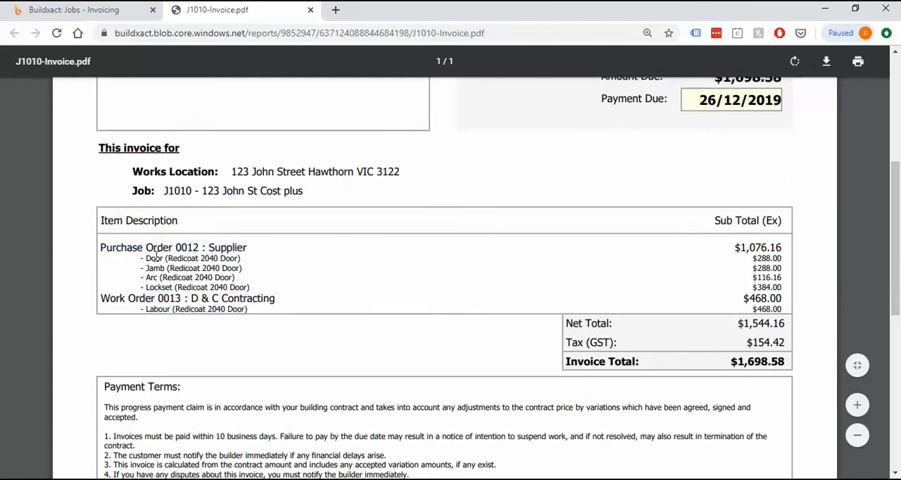
drag(142, 257, 249, 261)
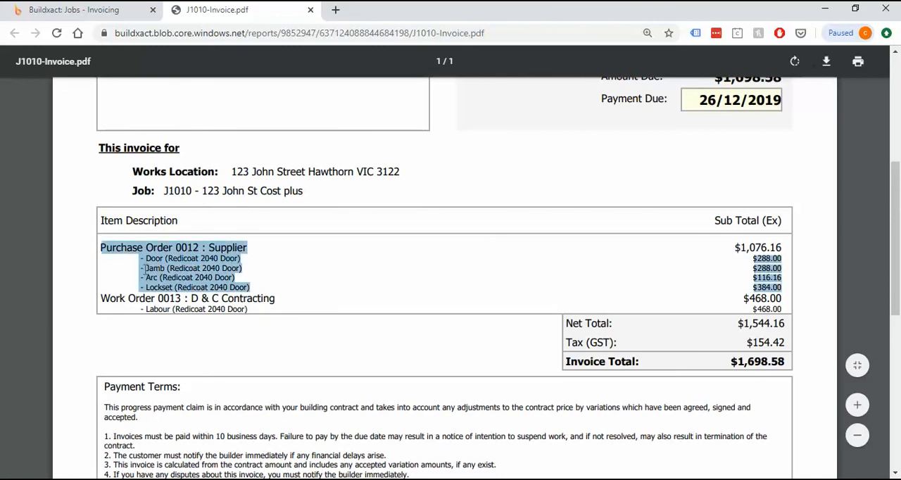
drag(141, 269, 240, 269)
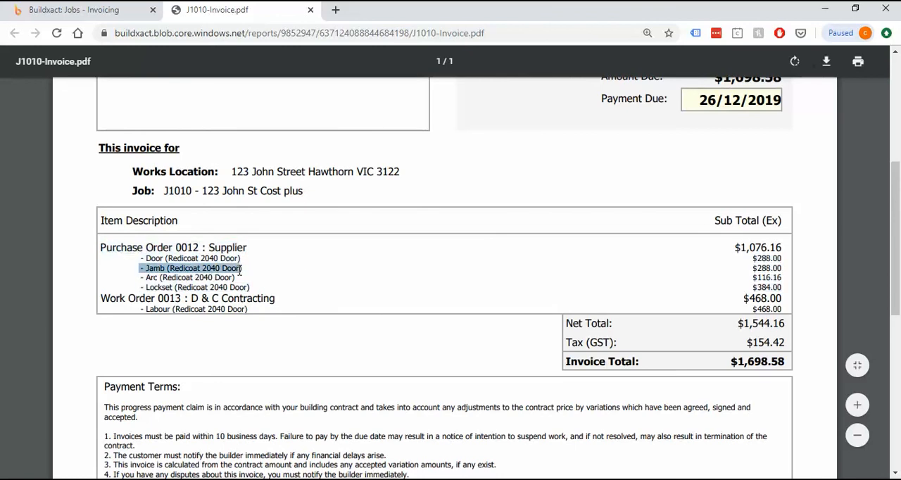
click(162, 259)
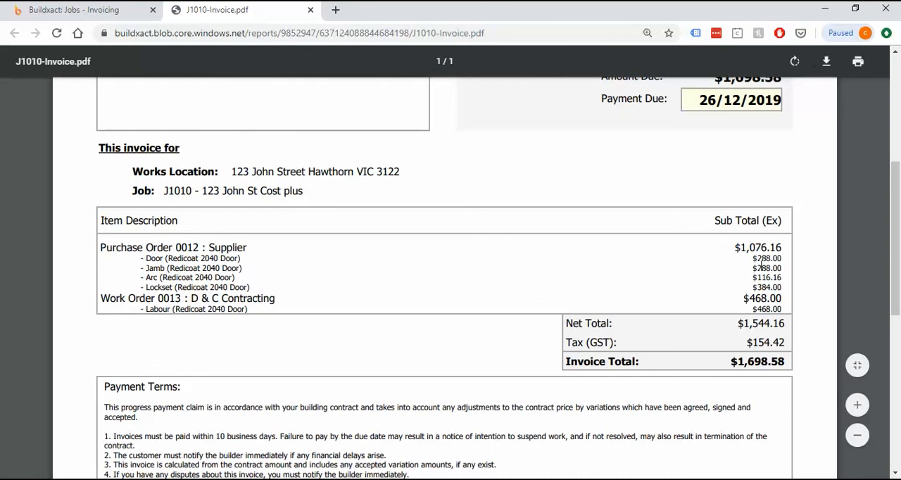
drag(753, 268, 769, 279)
click(656, 291)
click(310, 9)
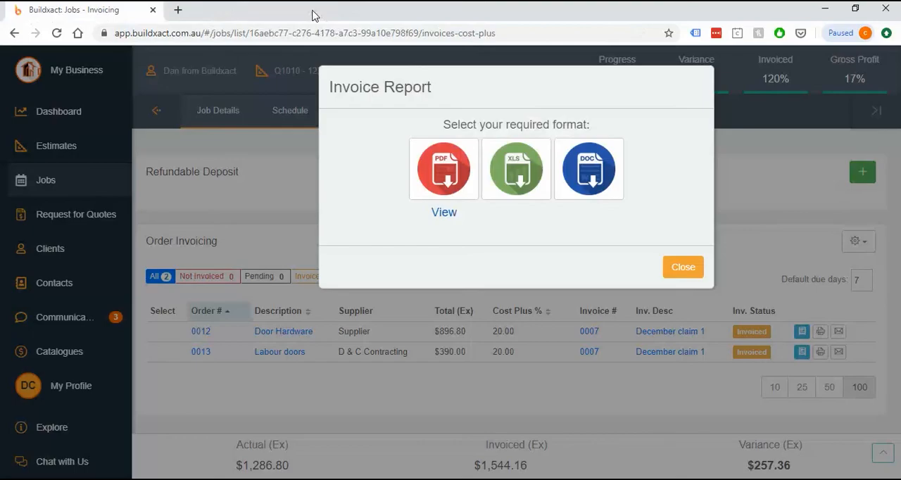
click(690, 275)
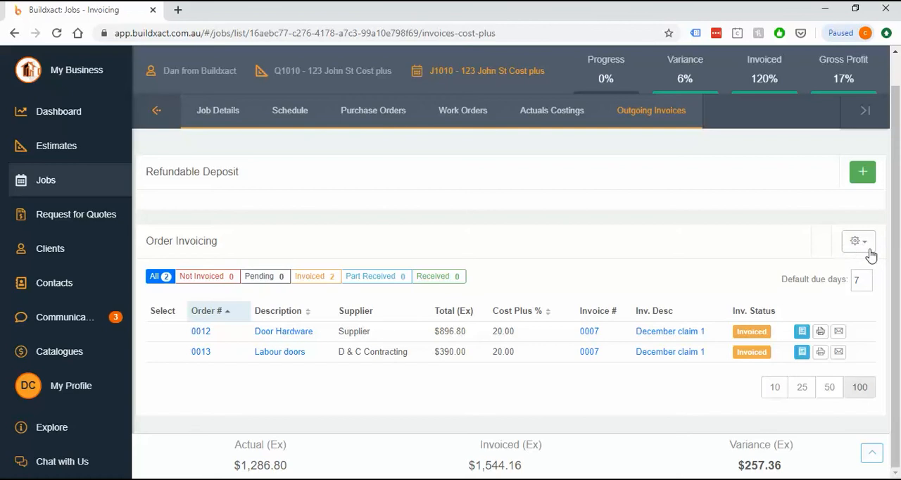
Turn off the cost plus breakdown for order invoicing and generate the December claim 1 invoice as a PDF for viewing.
click(860, 242)
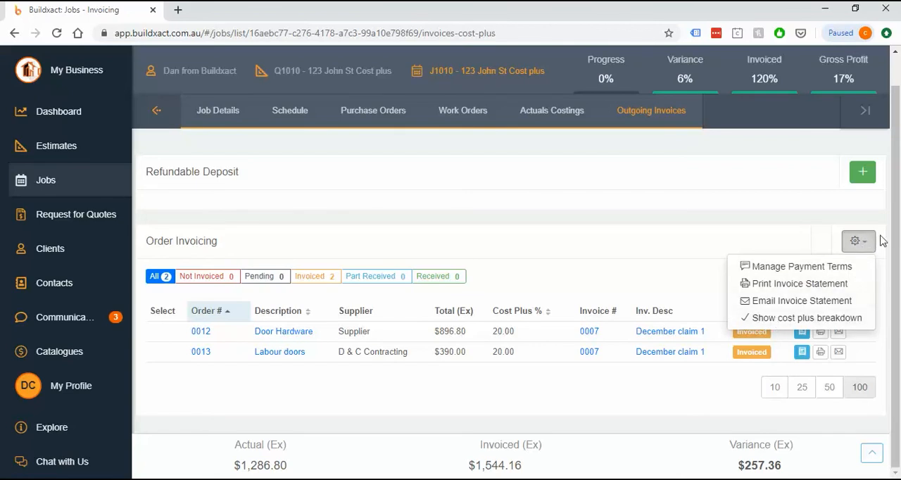
click(774, 320)
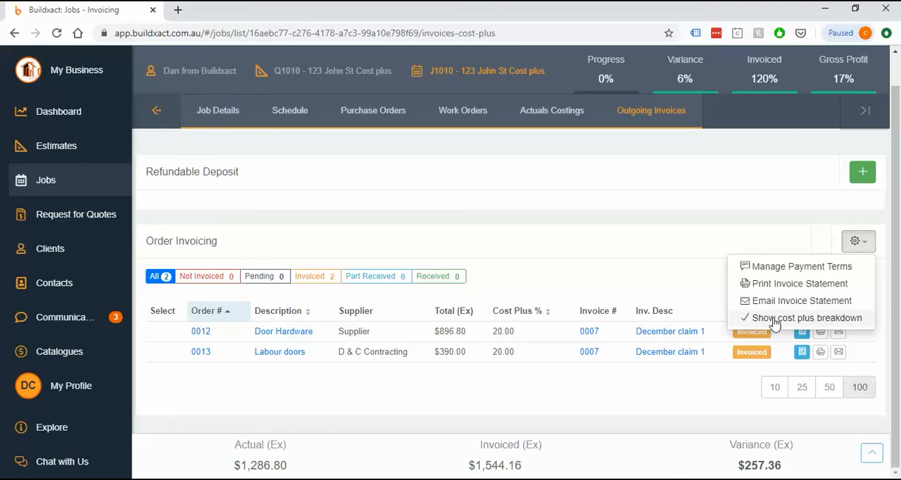
click(822, 334)
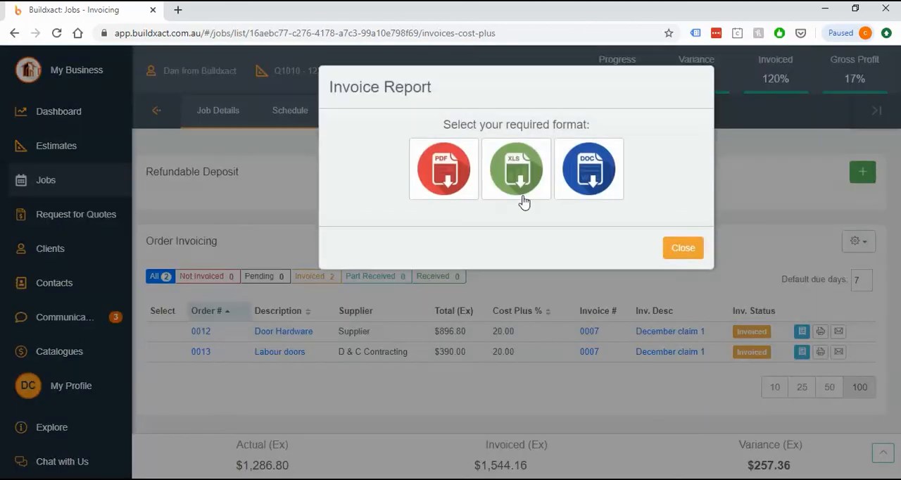
click(455, 180)
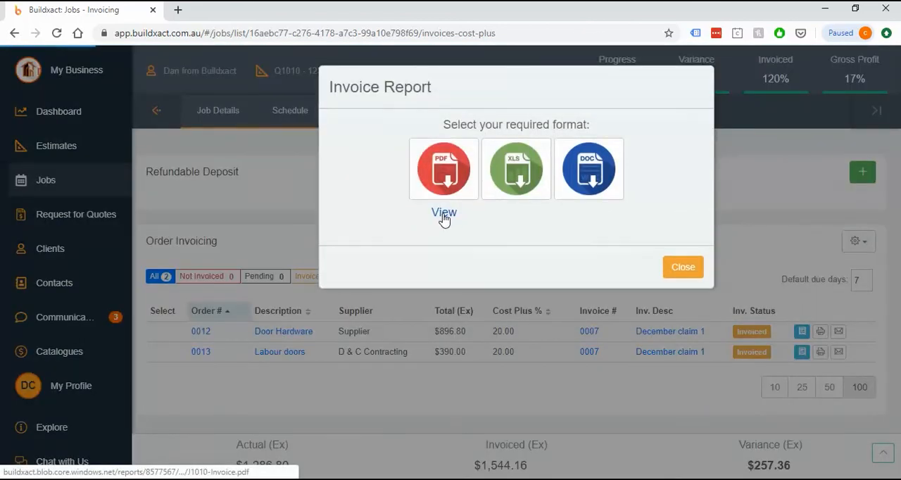
click(443, 215)
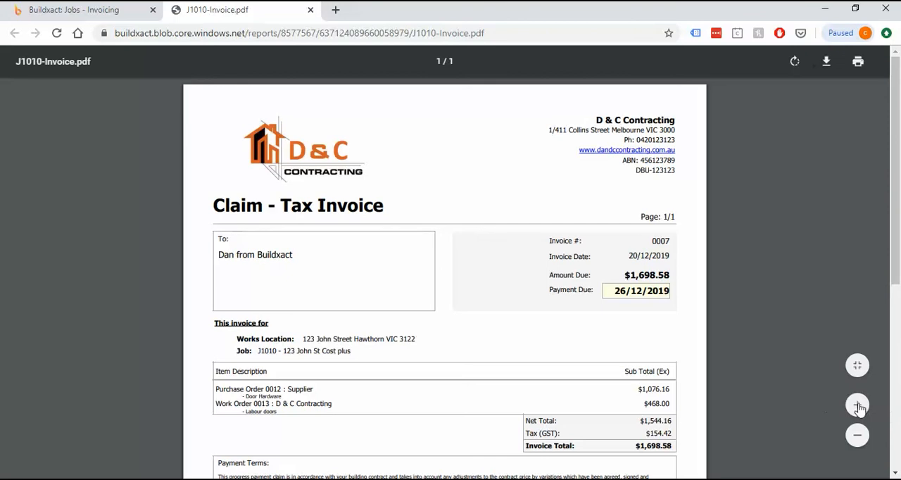
Examine the Door Hardware and Labour doors order descriptions in the regenerated invoice PDF.
click(857, 406)
scroll(443, 326, down, 3)
click(857, 406)
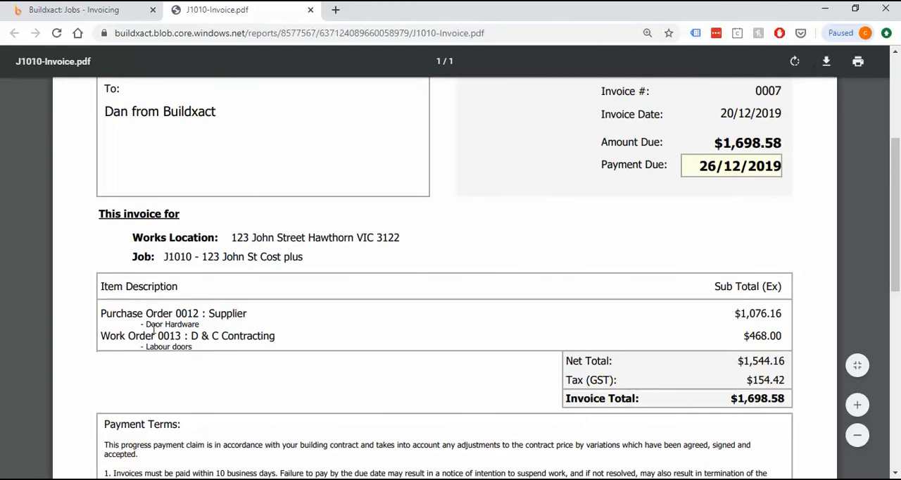
drag(145, 324, 206, 323)
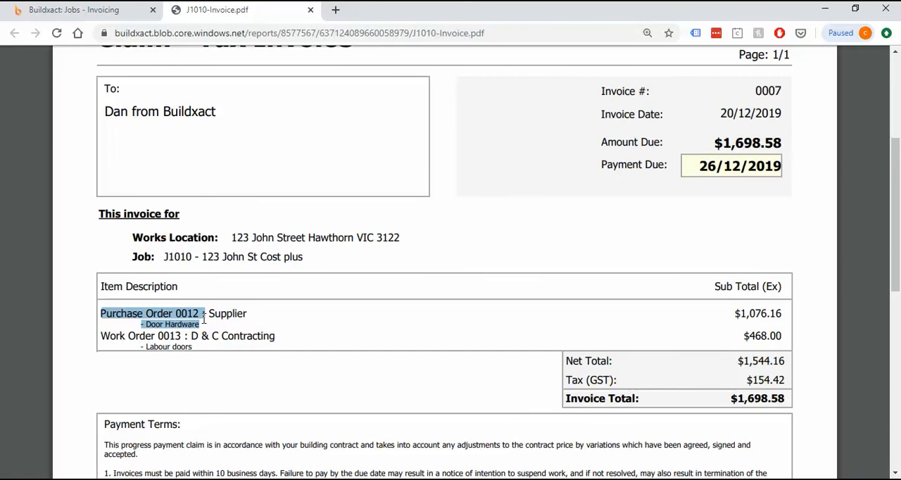
click(203, 323)
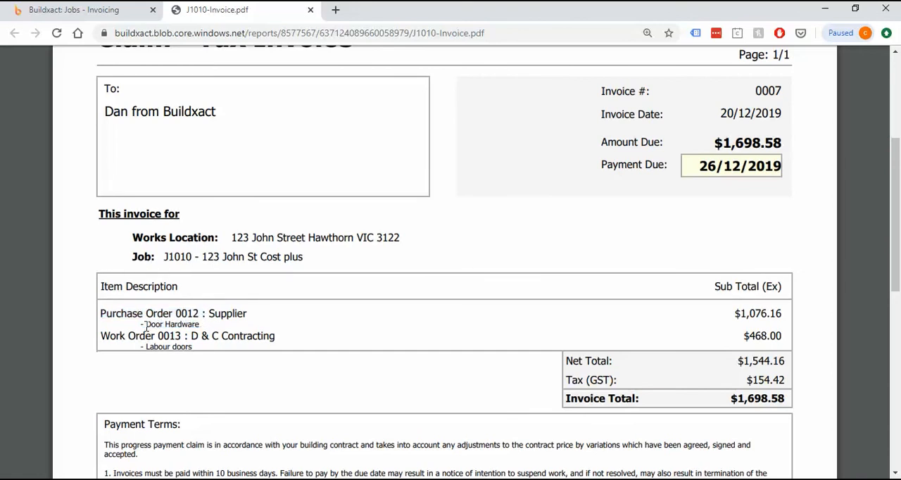
drag(146, 325, 200, 324)
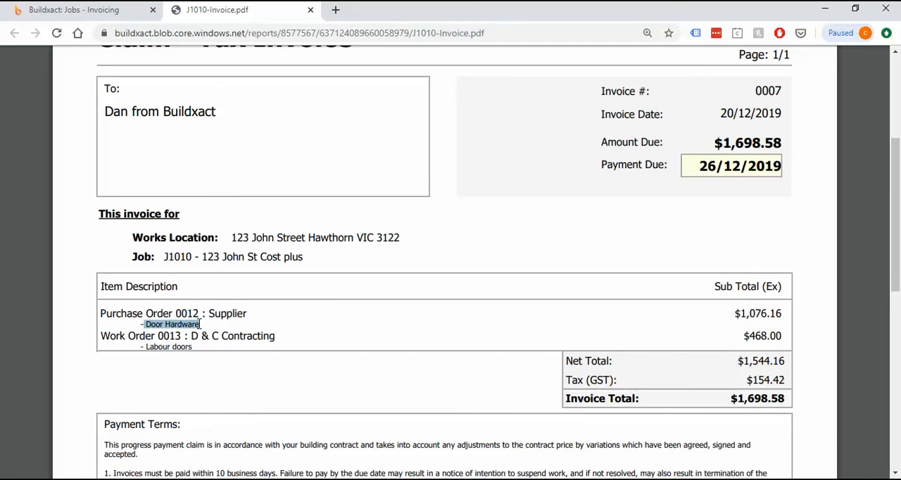
click(172, 337)
drag(147, 345, 200, 345)
click(200, 346)
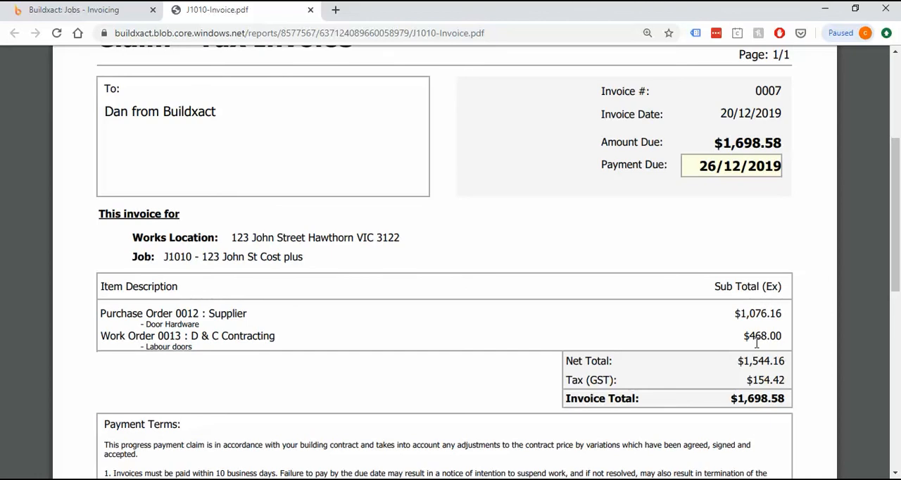
Read the payment terms and payment period in the invoice PDF, then return to Buildxact and close the report window.
scroll(469, 274, down, 2)
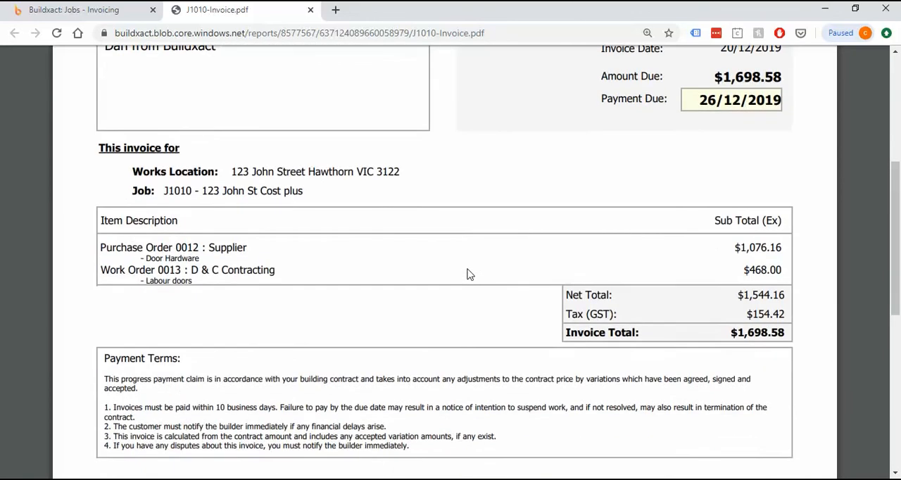
scroll(469, 274, down, 2)
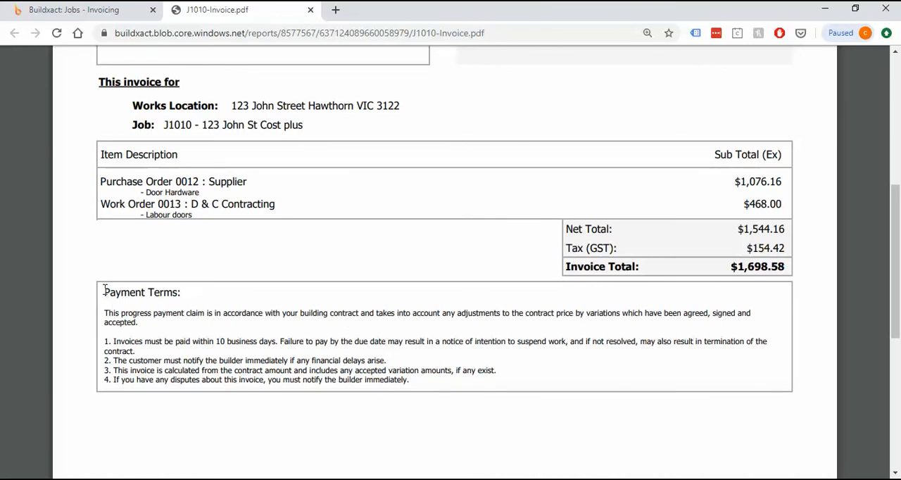
drag(105, 290, 537, 376)
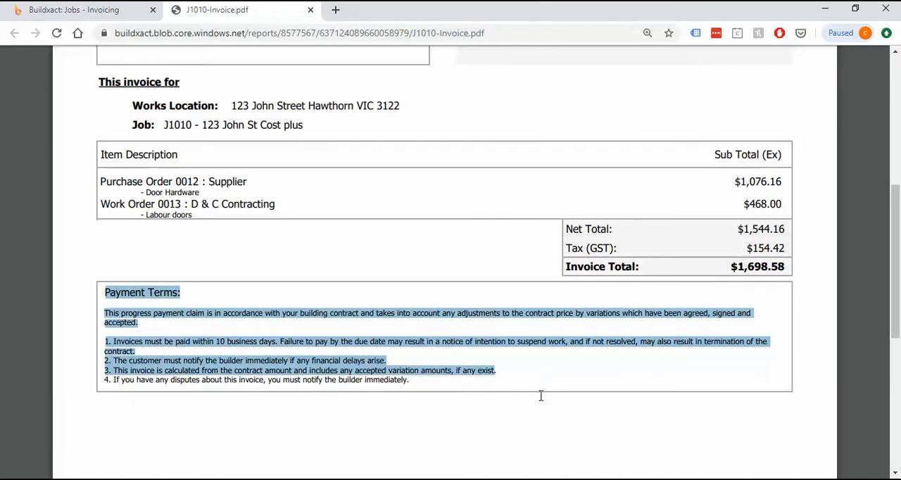
click(540, 396)
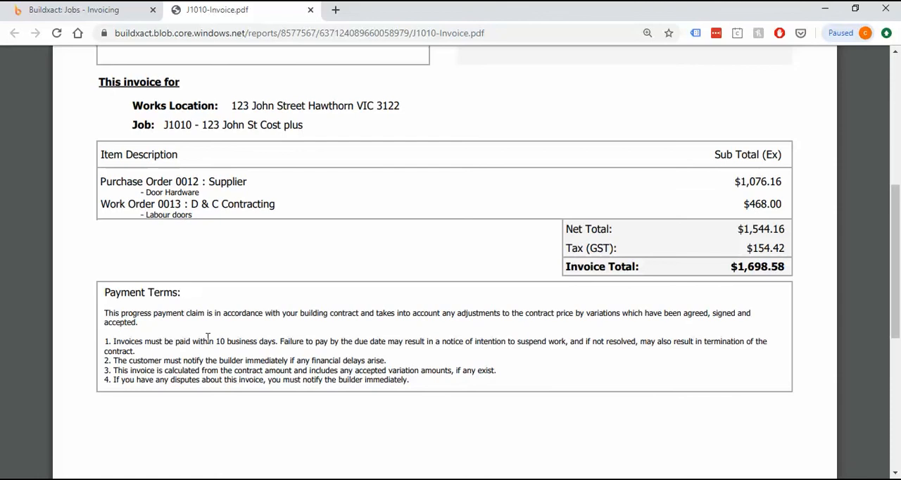
drag(219, 342, 273, 344)
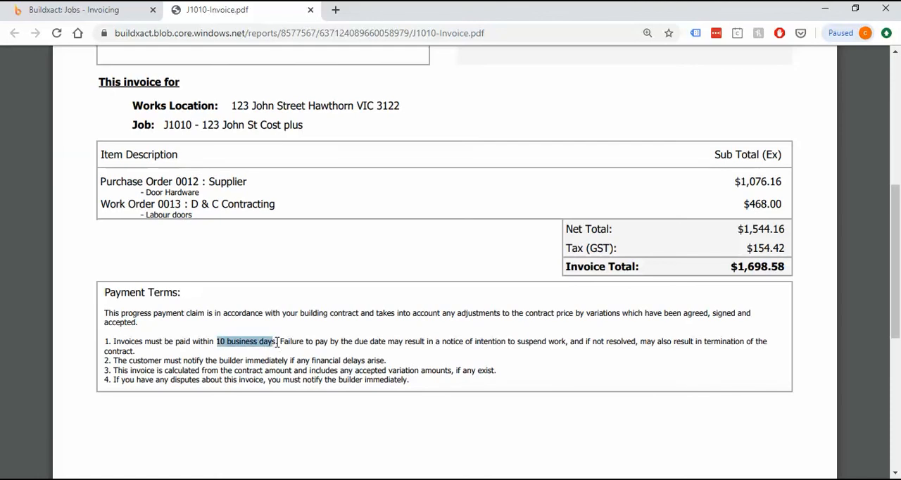
click(439, 382)
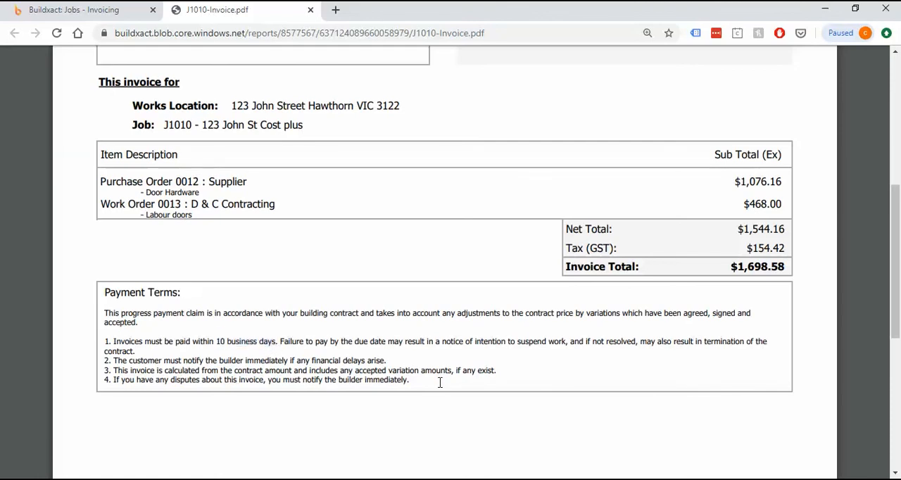
click(106, 9)
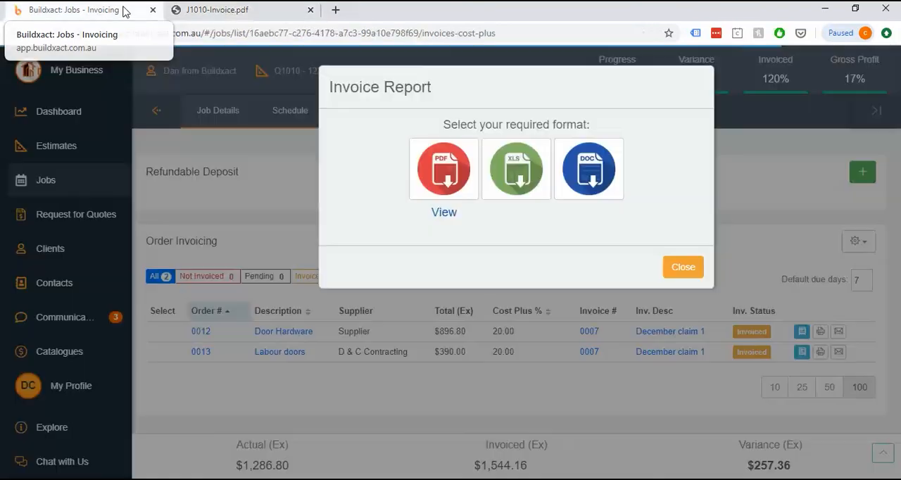
click(683, 268)
Review the order invoicing options and the choices for emailing the Door Hardware invoice, then cancel without sending.
click(856, 242)
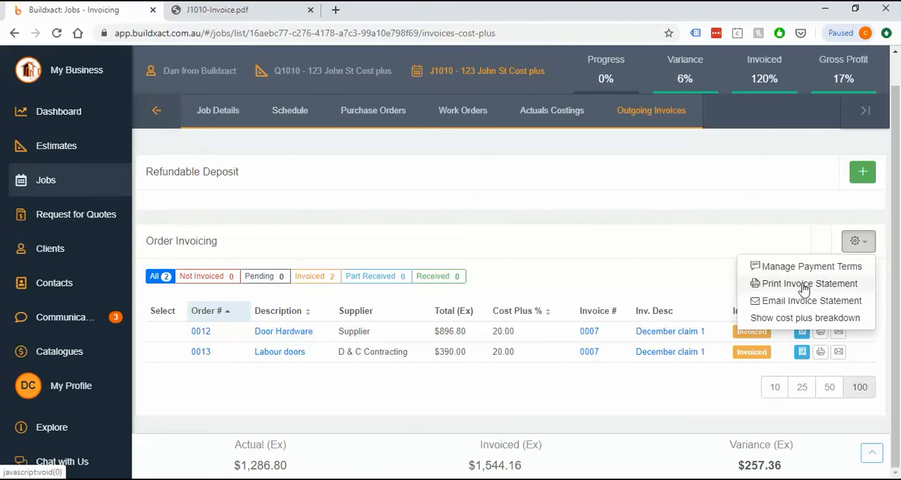
click(676, 278)
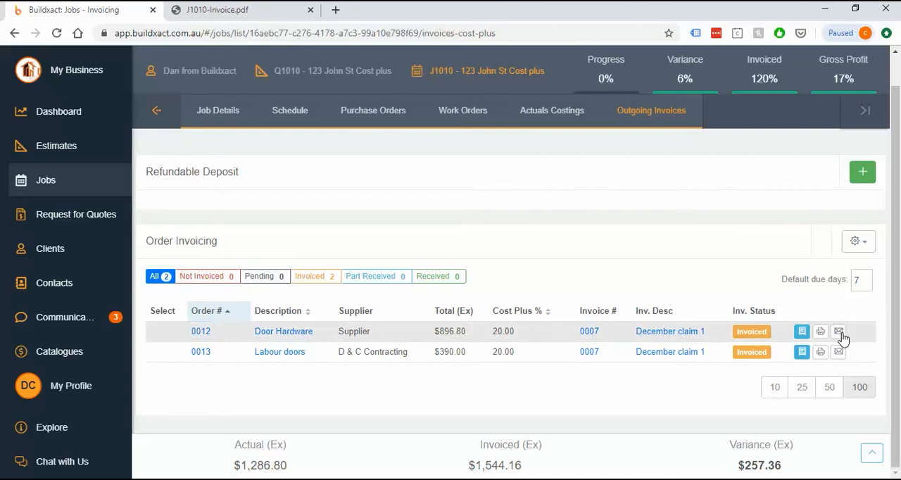
click(839, 333)
drag(592, 158, 519, 163)
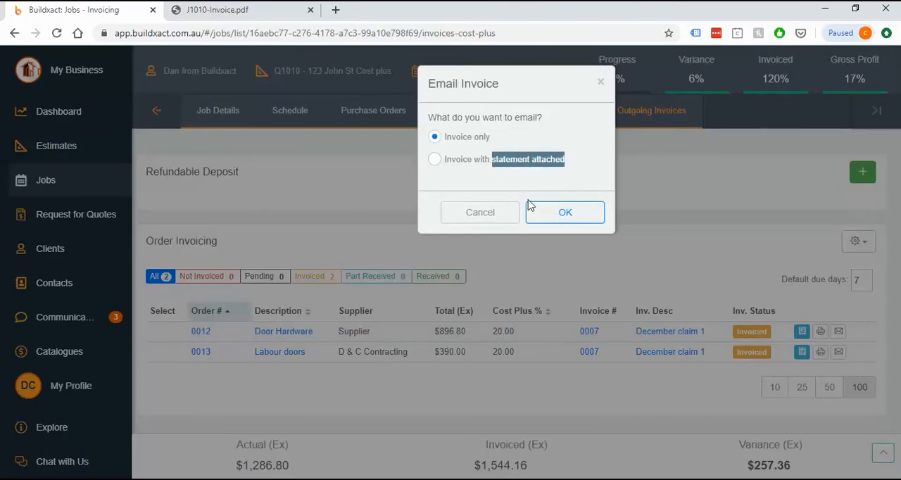
click(497, 215)
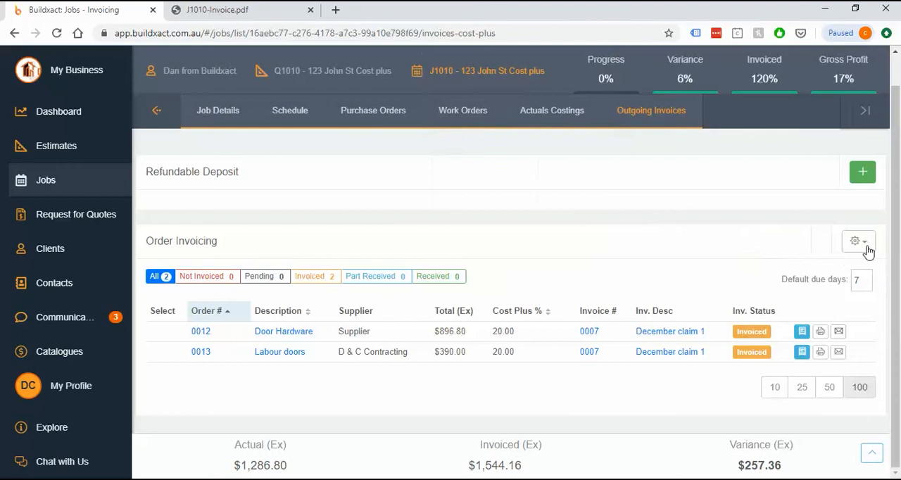
Generate the job's invoice statement as a PDF and open it for viewing.
click(860, 243)
click(800, 286)
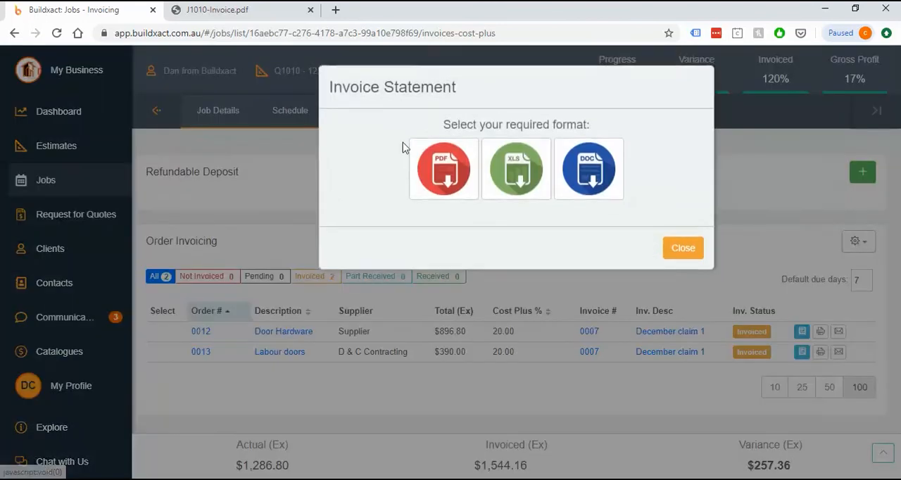
click(450, 183)
click(454, 213)
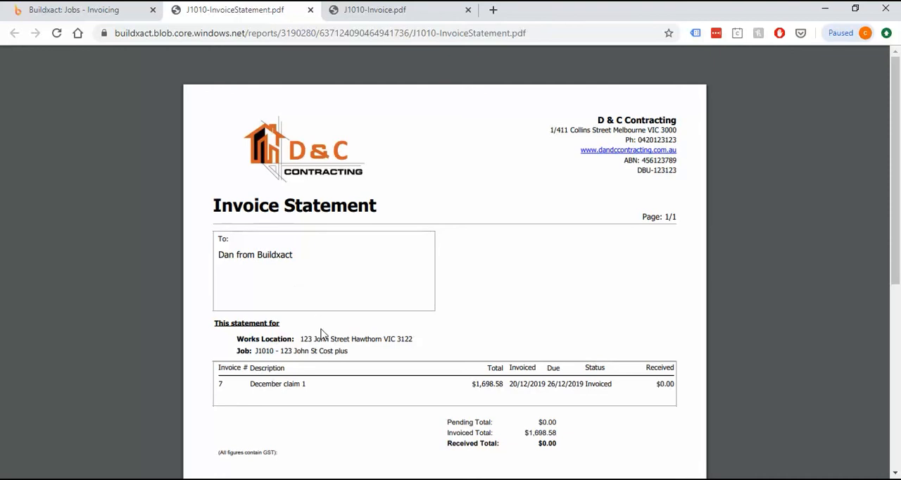
Examine the invoice statement's claim line and its pending, invoiced and received totals, then return to Buildxact and close the statement window.
scroll(322, 328, down, 5)
scroll(322, 320, up, 3)
scroll(323, 320, up, 2)
scroll(562, 364, down, 1)
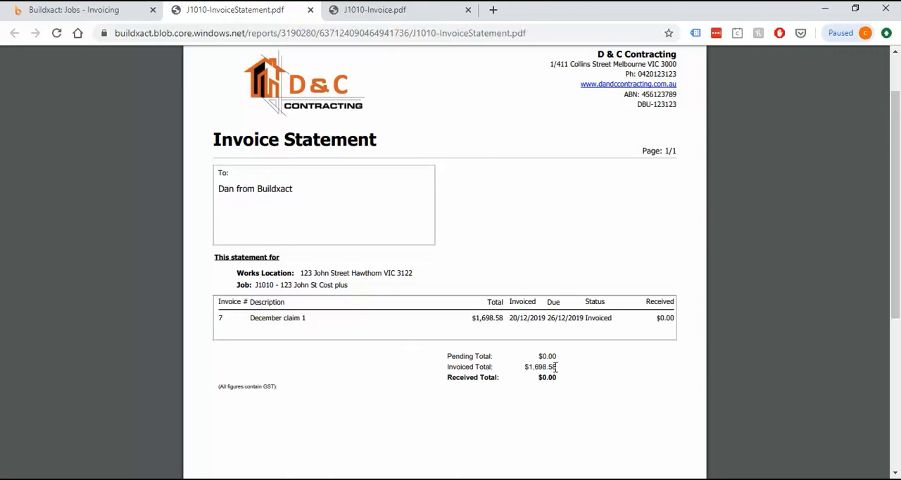
key(ctrl+shift+Tab)
click(683, 268)
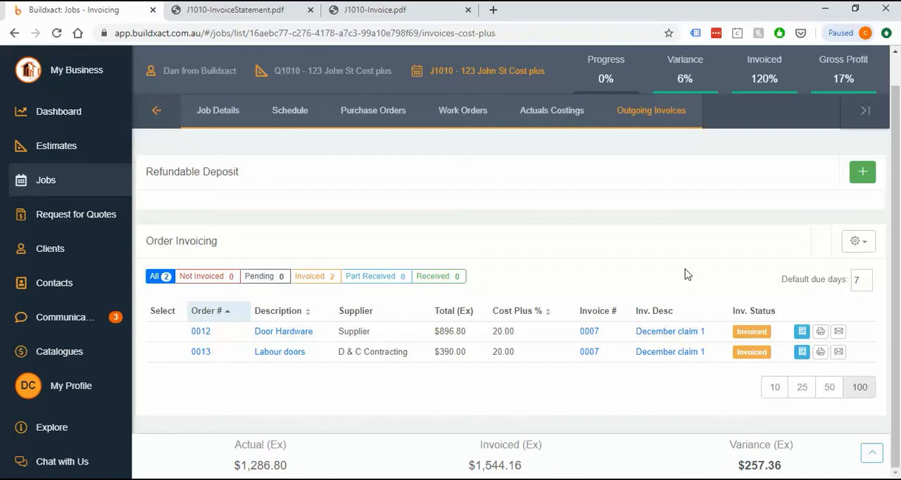